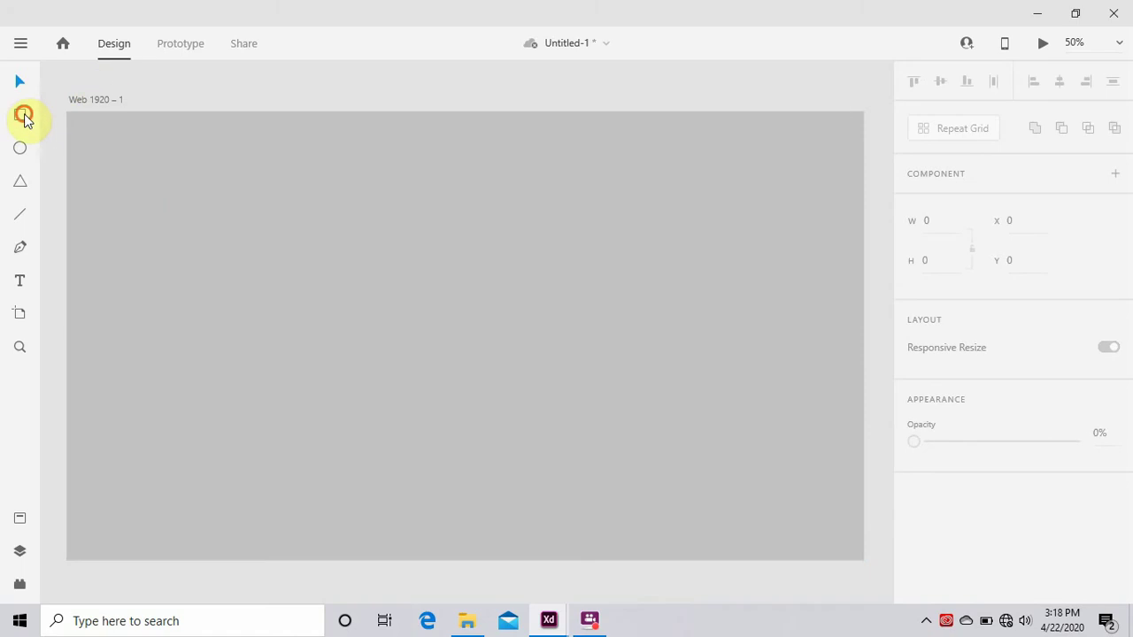
Draw a rectangle about 1489 by 744 and centre it on the artboard.
{"action": "left_click", "coordinate": [24, 118]}
{"action": "mouse_move", "coordinate": [161, 187]}
{"action": "left_mouse_down"}
{"action": "mouse_move", "coordinate": [248, 289]}
{"action": "mouse_move", "coordinate": [731, 442]}
{"action": "mouse_move", "coordinate": [763, 493]}
{"action": "left_mouse_up"}
{"action": "key", "text": "v"}
{"action": "left_click_drag", "start_coordinate": [486, 357], "coordinate": [486, 344]}
{"action": "left_click_drag", "start_coordinate": [159, 322], "coordinate": [151, 322]}
{"action": "mouse_move", "coordinate": [359, 309]}
{"action": "left_mouse_down"}
{"action": "mouse_move", "coordinate": [387, 322]}
{"action": "mouse_move", "coordinate": [364, 319]}
{"action": "left_mouse_up"}
Remove the rectangle's border and fill it with the grey sampled from the artboard background.
{"action": "scroll", "coordinate": [962, 396], "scroll_direction": "down", "scroll_amount": 4}
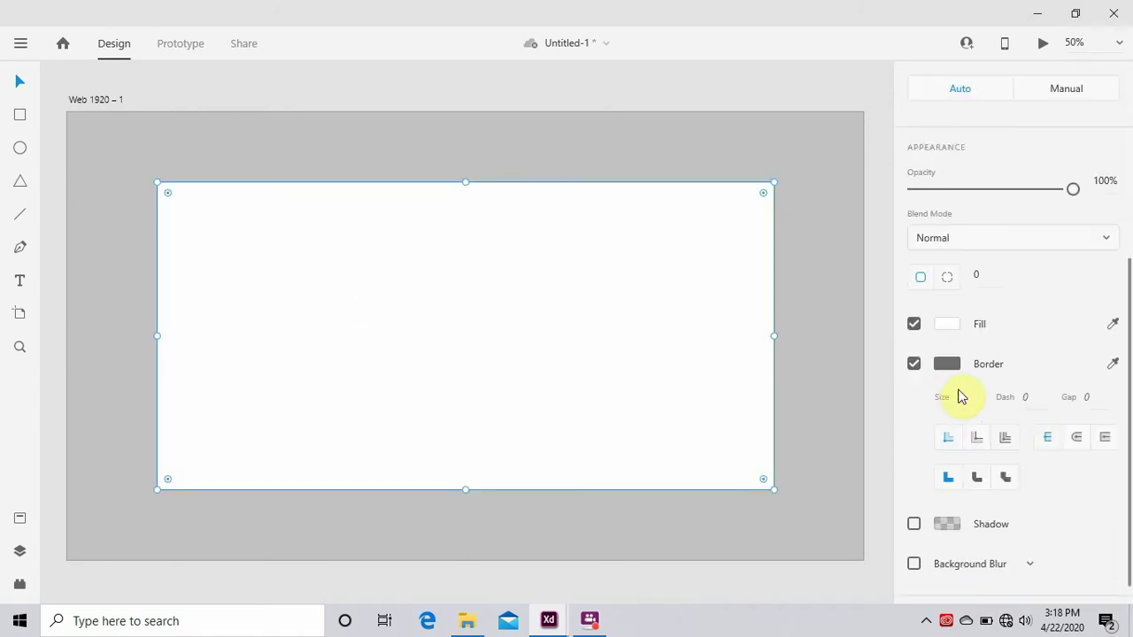
{"action": "left_click", "coordinate": [913, 364]}
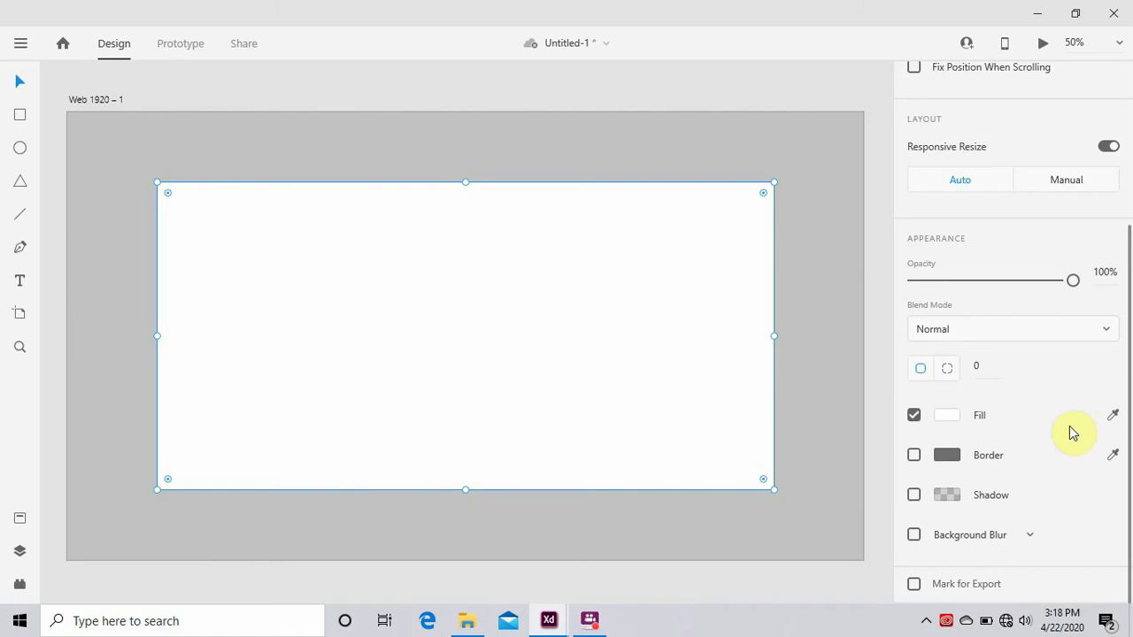
{"action": "left_click", "coordinate": [1112, 416]}
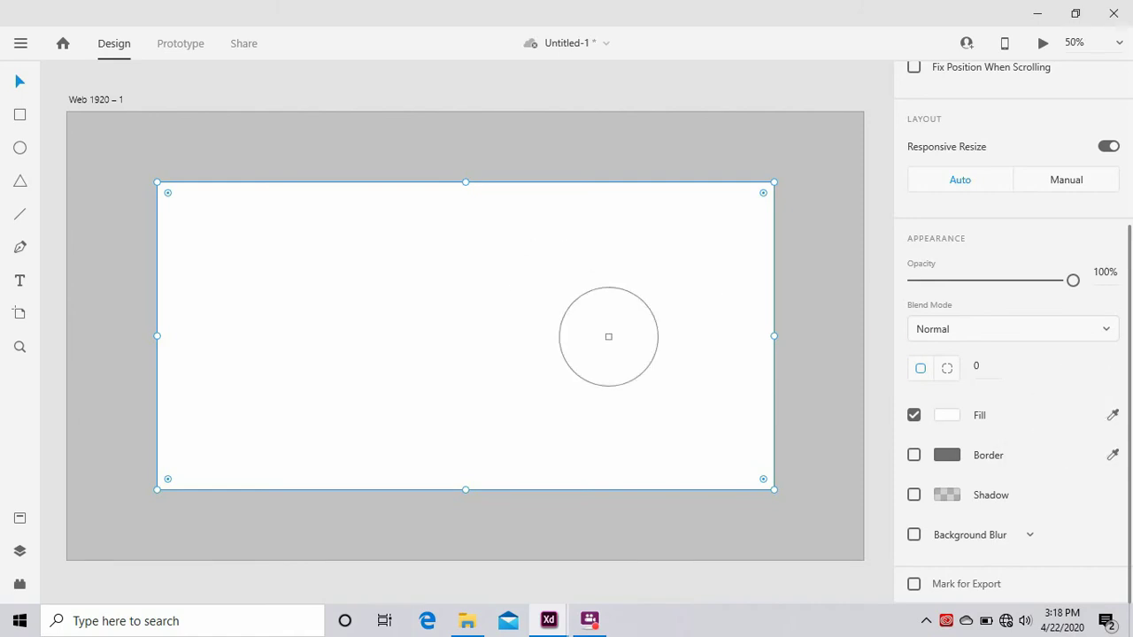
{"action": "left_click", "coordinate": [835, 347]}
{"action": "left_click", "coordinate": [590, 335]}
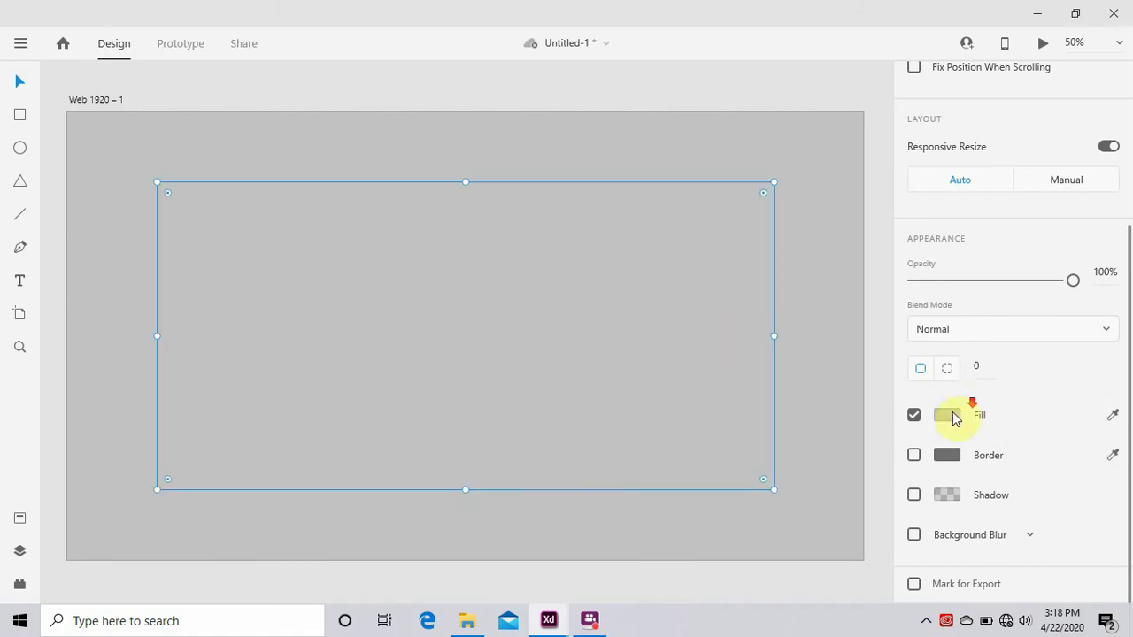
Fill a copy of the rectangle with white #FFFFFF and narrow it to cover only the card's left half.
{"action": "left_click", "coordinate": [953, 416]}
{"action": "left_click_drag", "start_coordinate": [771, 384], "coordinate": [645, 291]}
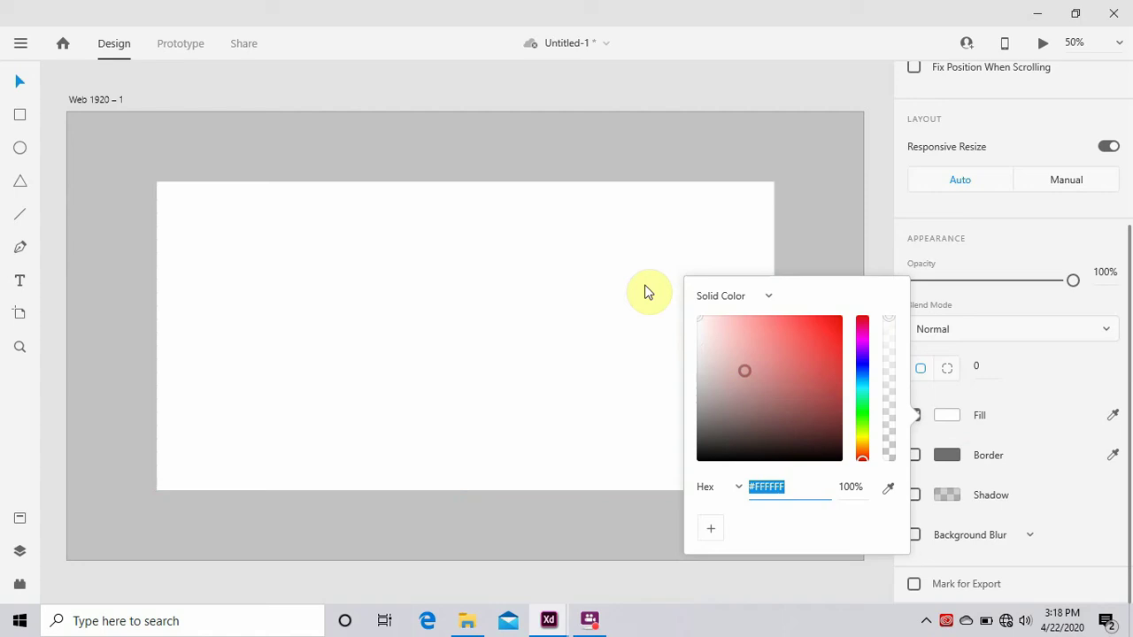
{"action": "left_click", "coordinate": [708, 253]}
{"action": "left_click_drag", "start_coordinate": [774, 335], "coordinate": [468, 340]}
Add a shadow with a blur of 15 to the grey rectangle.
{"action": "left_click", "coordinate": [573, 342], "text": "shift"}
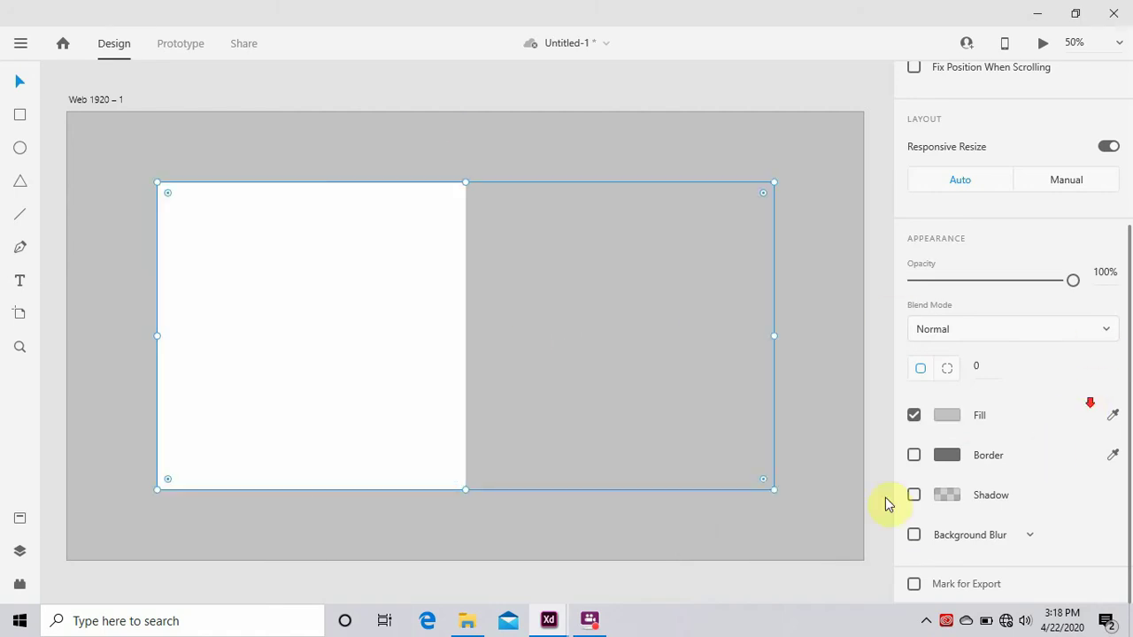
{"action": "left_click", "coordinate": [913, 495]}
{"action": "left_click", "coordinate": [1031, 531]}
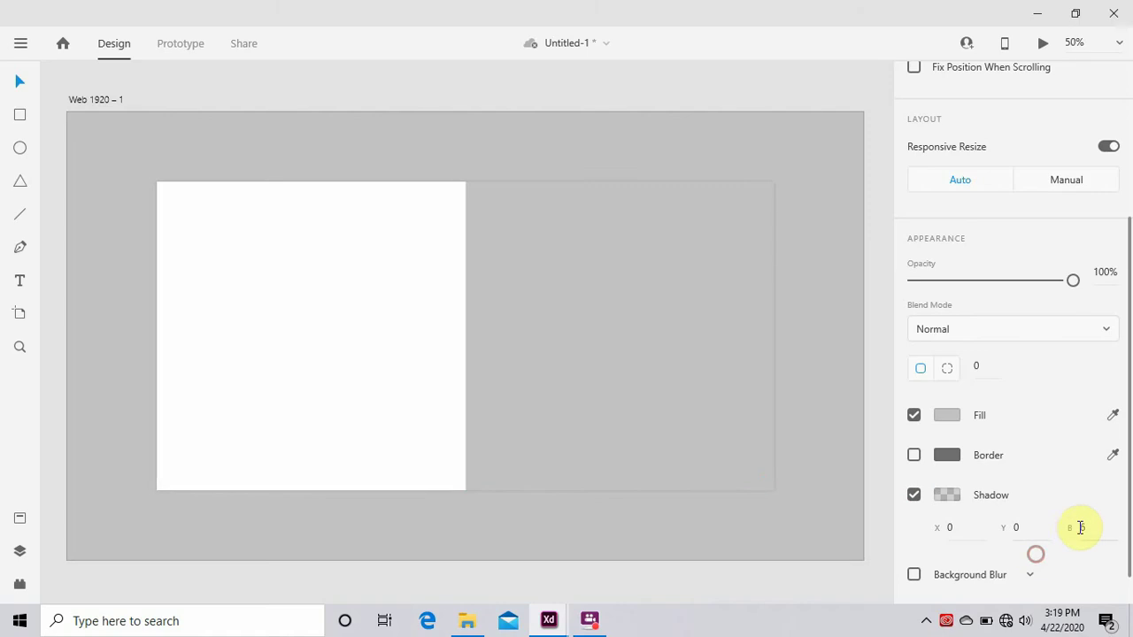
{"action": "left_click_drag", "start_coordinate": [1080, 528], "coordinate": [921, 450]}
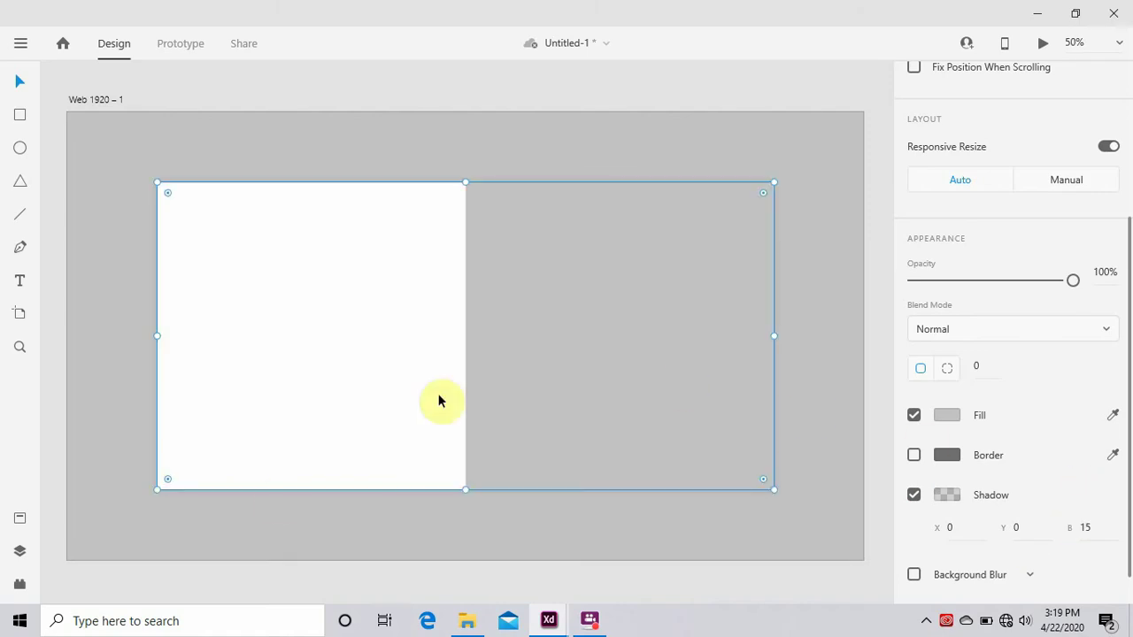
Fill the white square with the potted plant photo from New folder on the Desktop, using File Explorer.
{"action": "left_click", "coordinate": [273, 499]}
{"action": "left_click", "coordinate": [406, 388]}
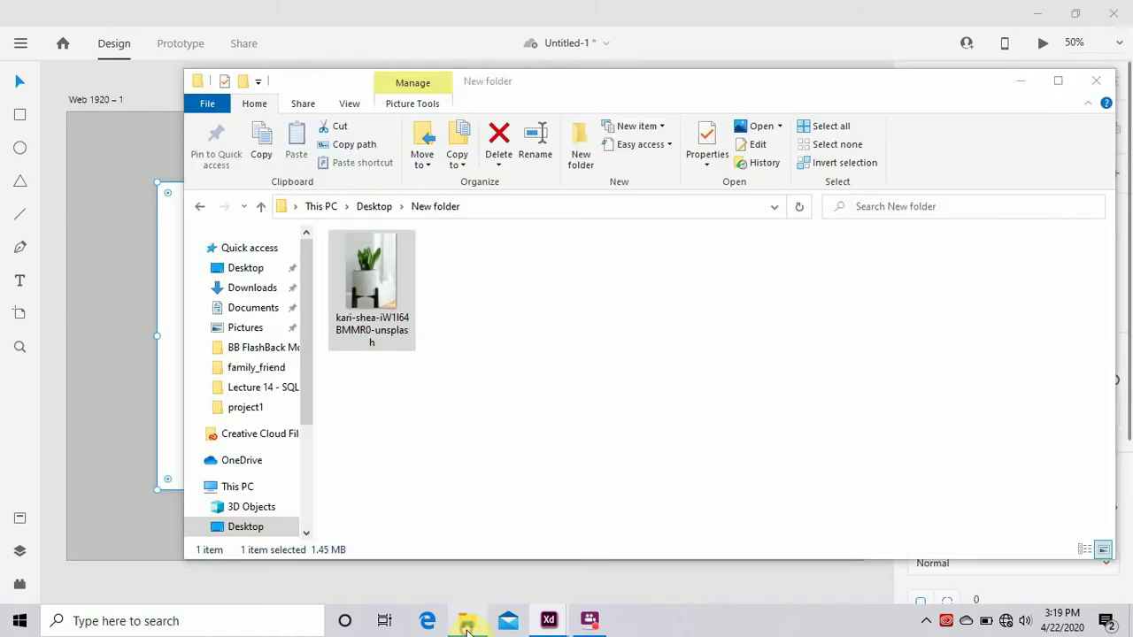
{"action": "left_click", "coordinate": [467, 621]}
{"action": "left_click_drag", "start_coordinate": [375, 274], "coordinate": [180, 306]}
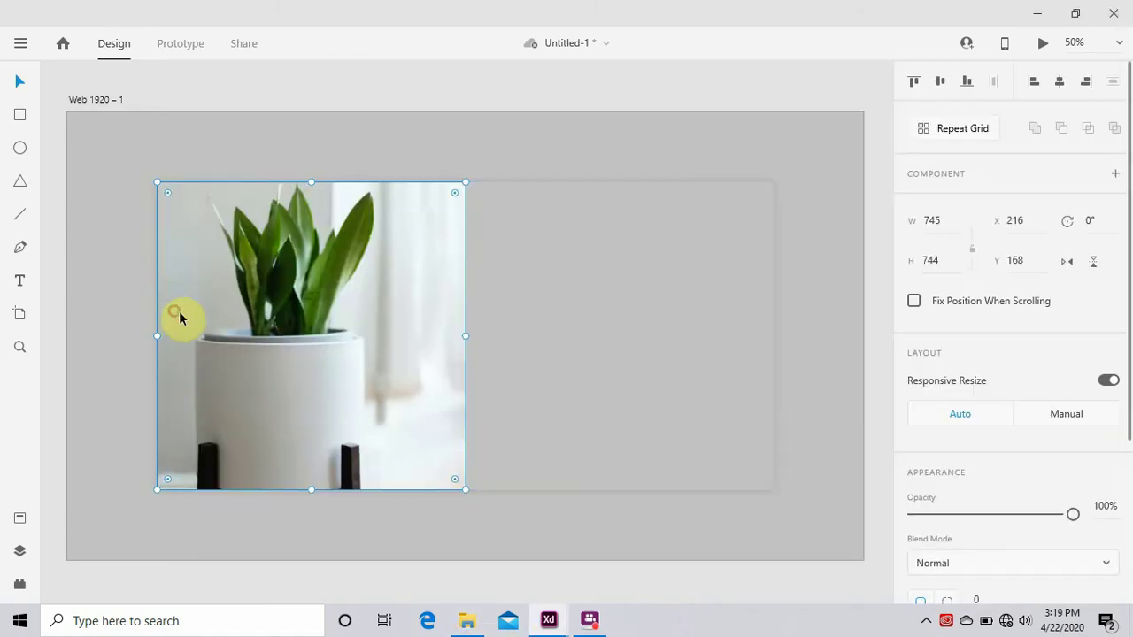
{"action": "left_click", "coordinate": [109, 357]}
Add a "Contact" heading near the top of the card's empty grey half.
{"action": "left_click", "coordinate": [19, 281]}
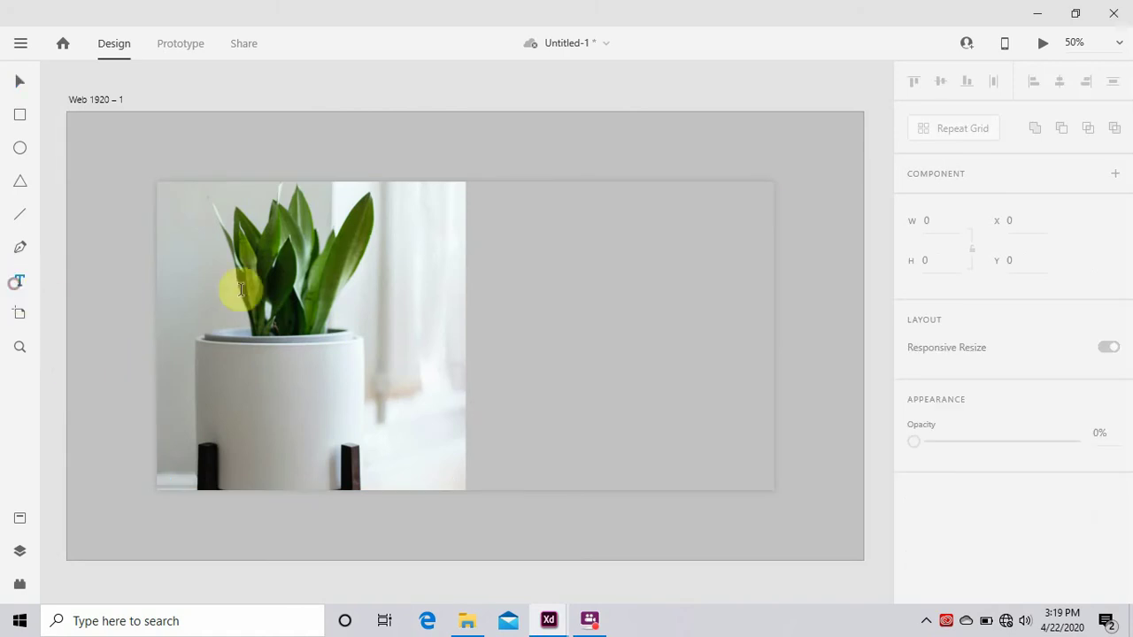
{"action": "left_click", "coordinate": [529, 233]}
{"action": "type", "text": "Contact"}
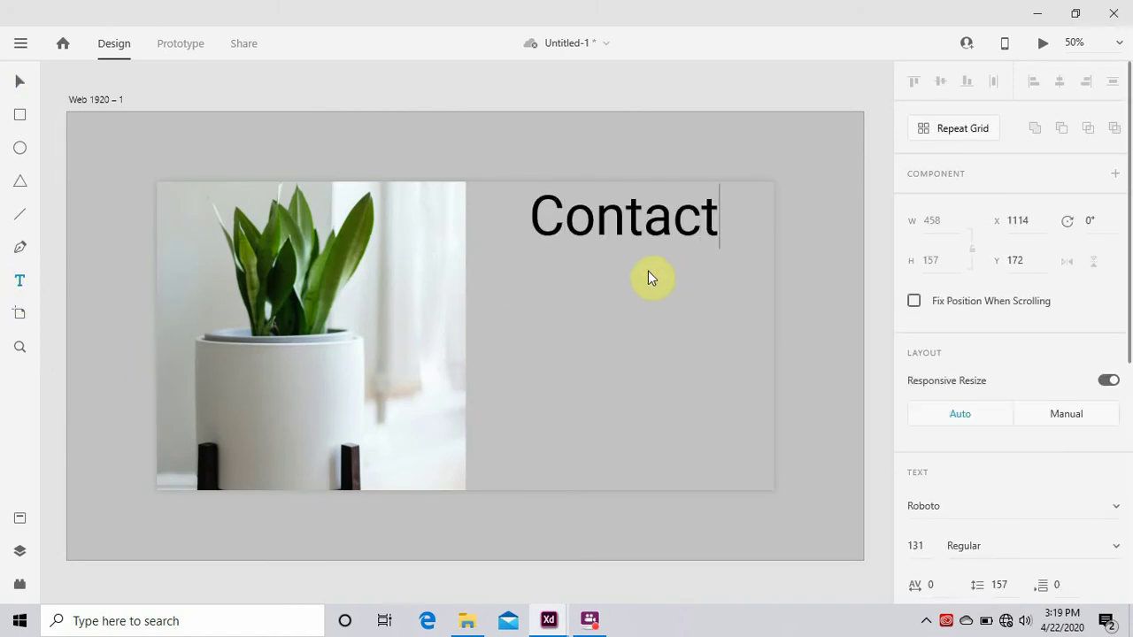
{"action": "key", "text": "Escape"}
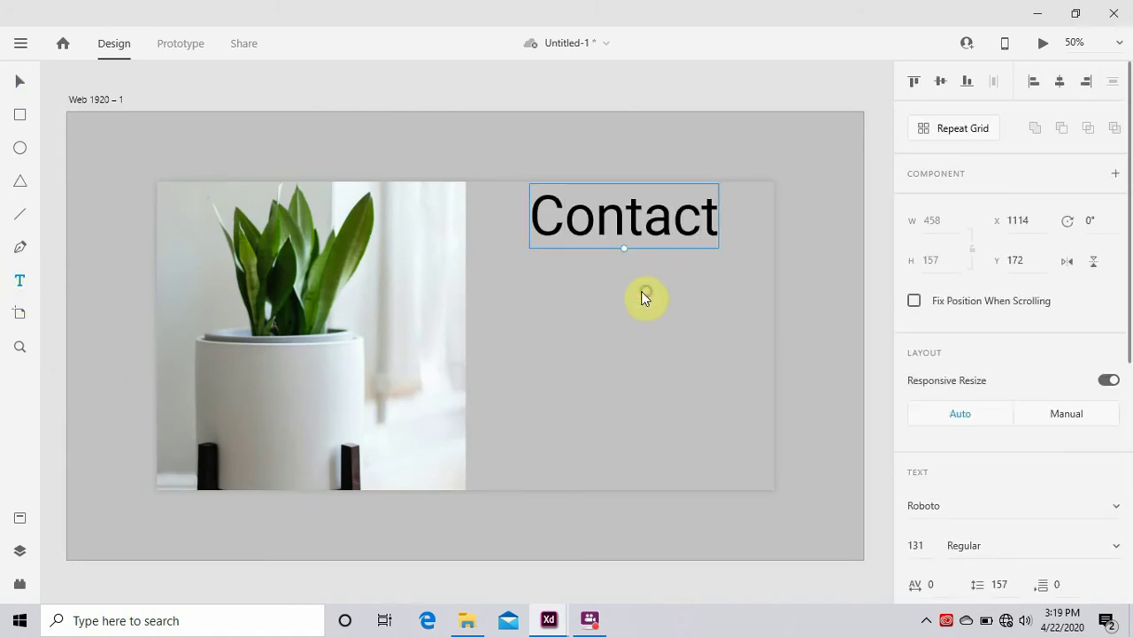
{"action": "left_click_drag", "start_coordinate": [623, 228], "coordinate": [609, 248]}
Draw a horizontal line about 275 wide below the left part of the Contact heading.
{"action": "left_click", "coordinate": [575, 379]}
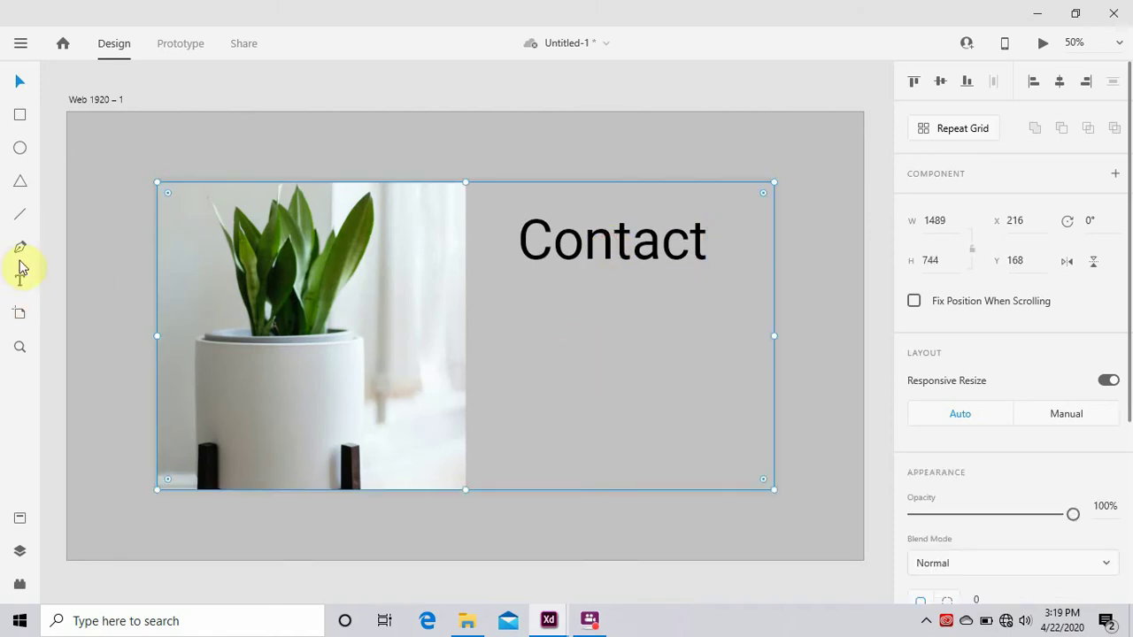
{"action": "left_click", "coordinate": [24, 217]}
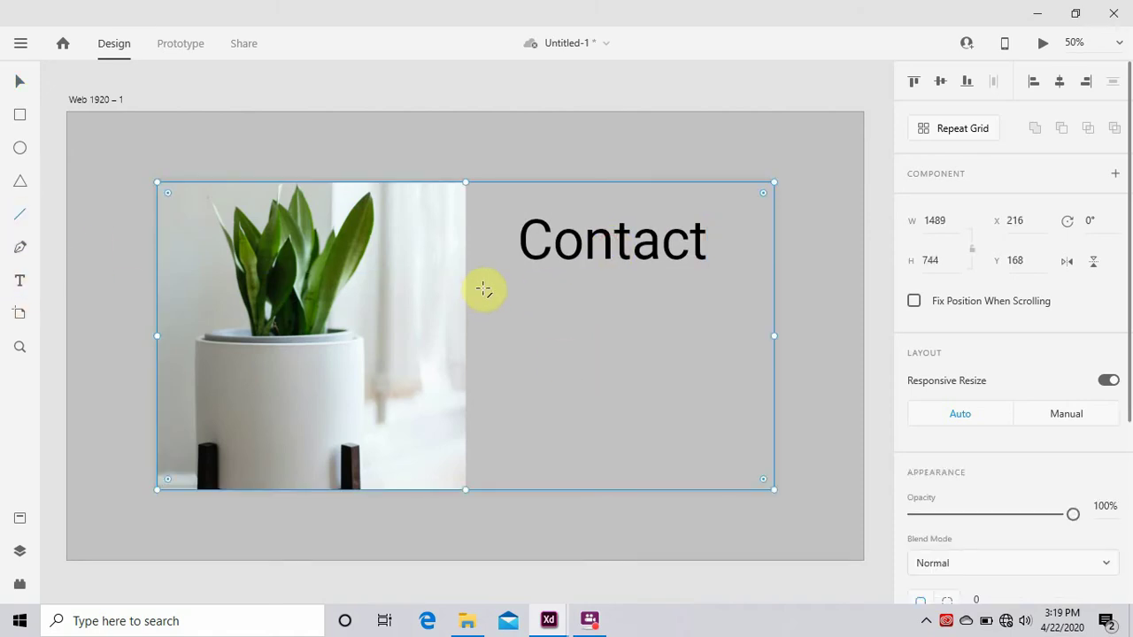
{"action": "left_click_drag", "start_coordinate": [483, 288], "coordinate": [584, 289]}
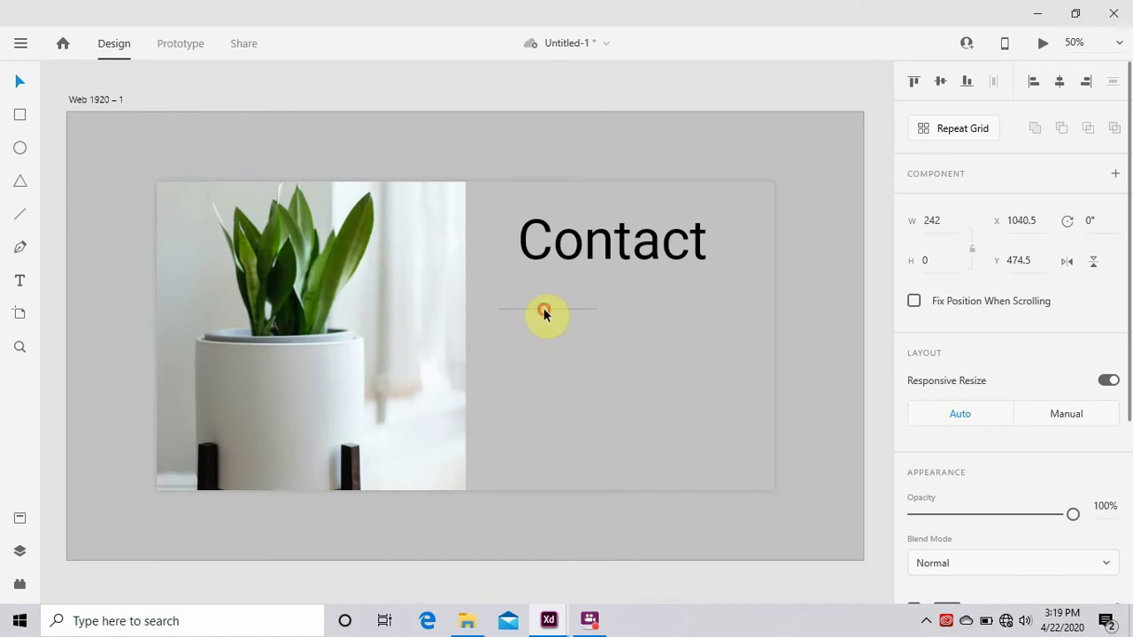
{"action": "left_click_drag", "start_coordinate": [596, 309], "coordinate": [611, 313]}
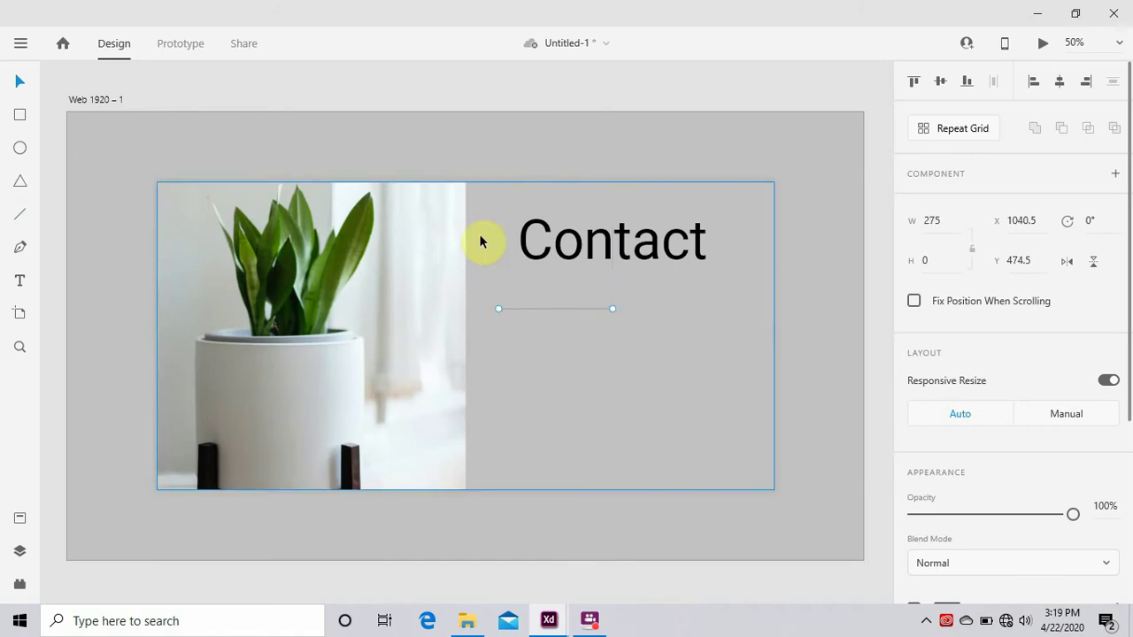
Lock the grey card rectangle and set the line's border size to 2.
{"action": "left_click", "coordinate": [503, 209]}
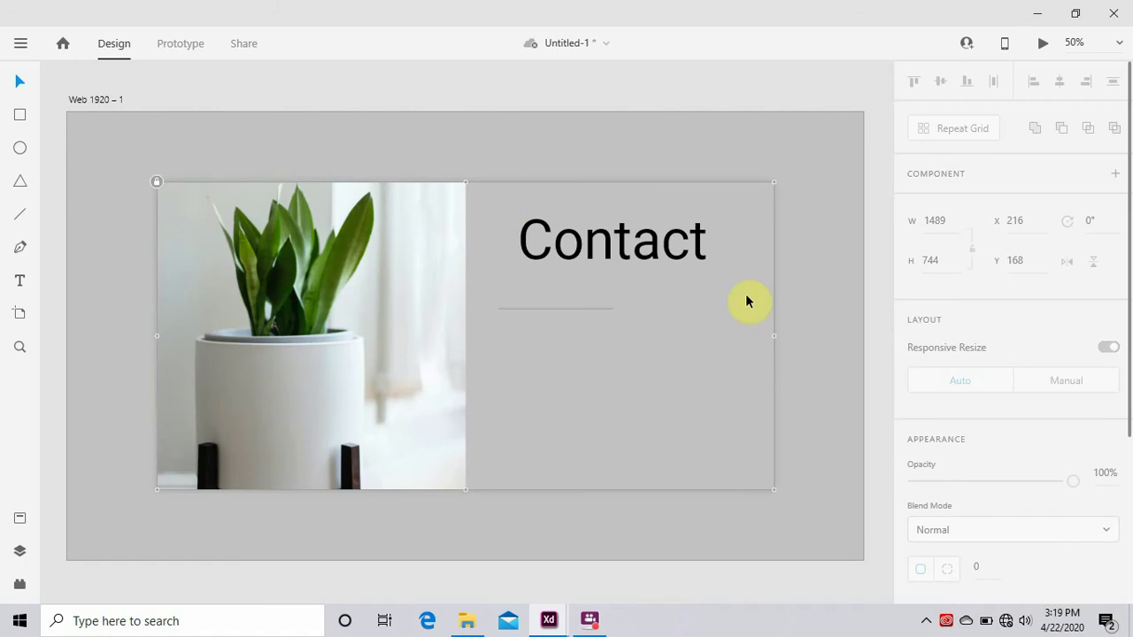
{"action": "double_click", "coordinate": [544, 309]}
{"action": "scroll", "coordinate": [1007, 500], "scroll_direction": "down", "scroll_amount": 1}
{"action": "scroll", "coordinate": [1008, 500], "scroll_direction": "down", "scroll_amount": 2}
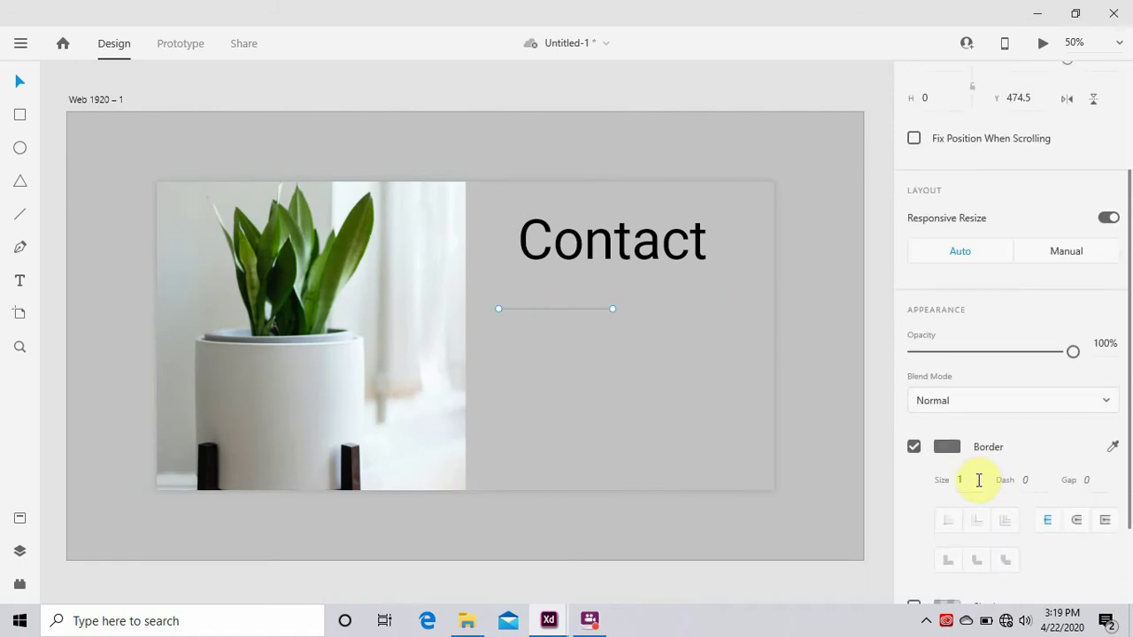
{"action": "left_click_drag", "start_coordinate": [978, 480], "coordinate": [976, 455]}
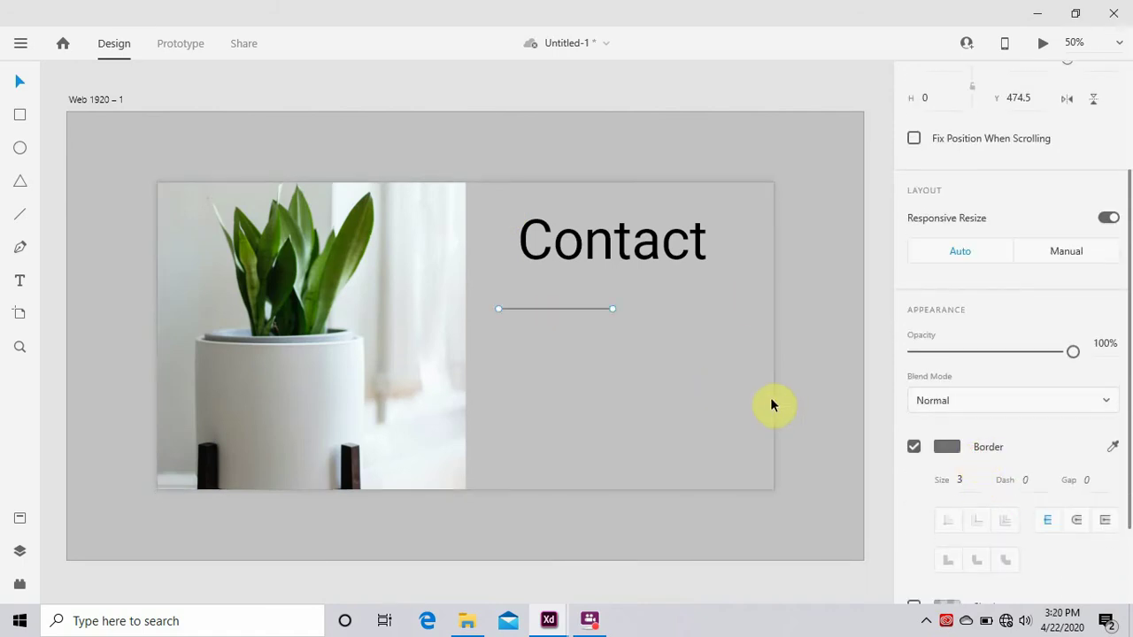
{"action": "left_click_drag", "start_coordinate": [964, 475], "coordinate": [964, 496]}
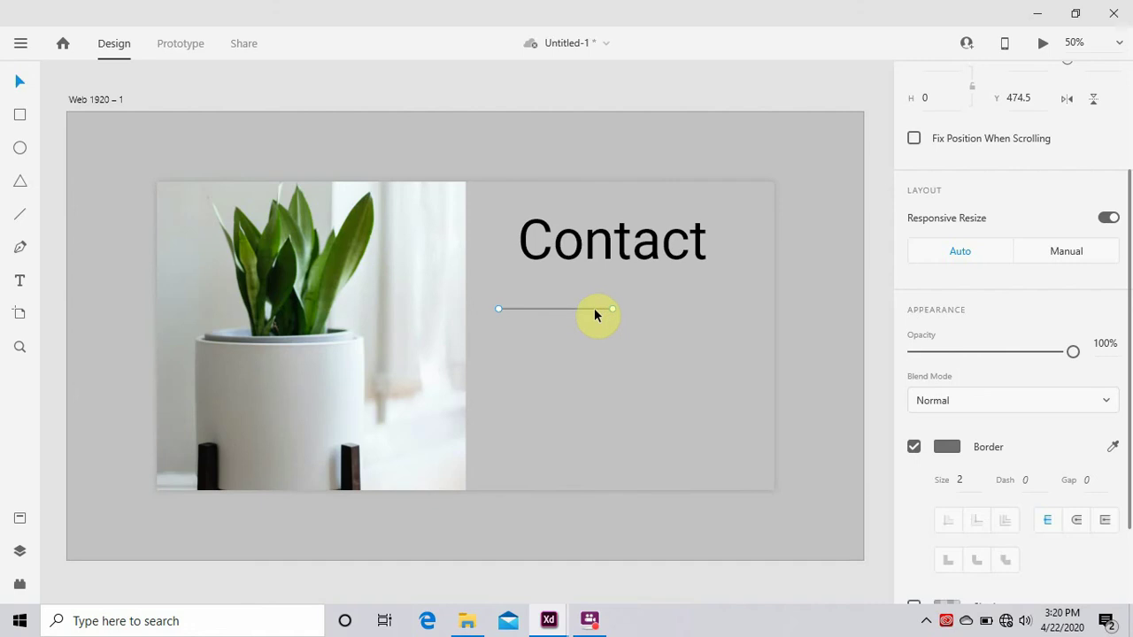
Duplicate the line beside the original and move both lines slightly down and to the right.
{"action": "left_click_drag", "start_coordinate": [595, 311], "coordinate": [728, 310]}
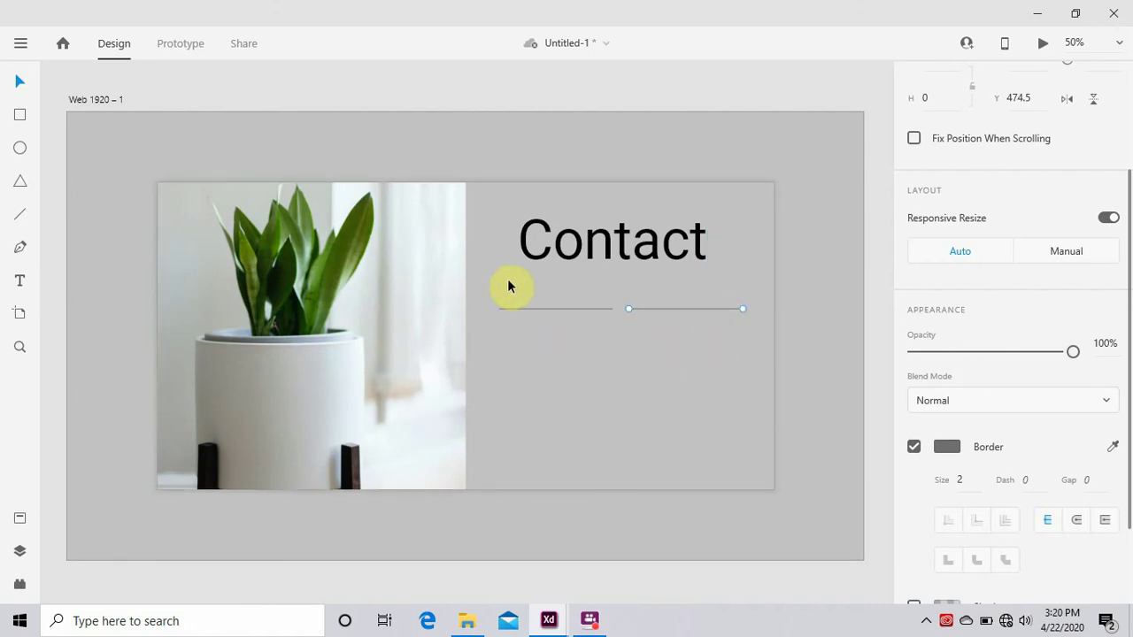
{"action": "left_click_drag", "start_coordinate": [509, 280], "coordinate": [660, 322]}
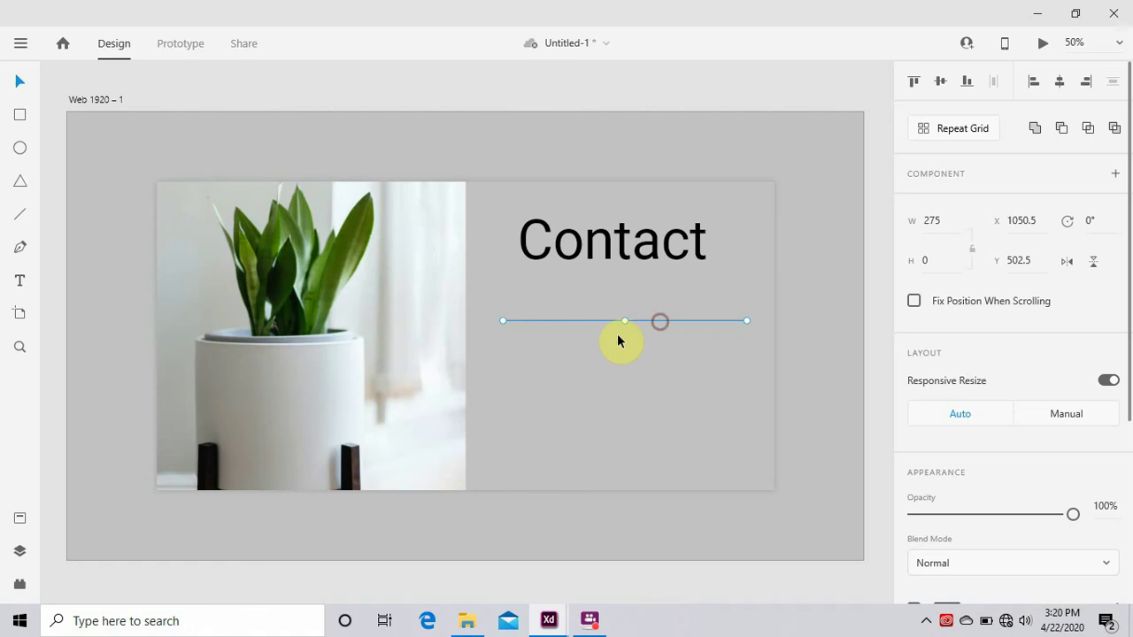
{"action": "key", "text": "Escape"}
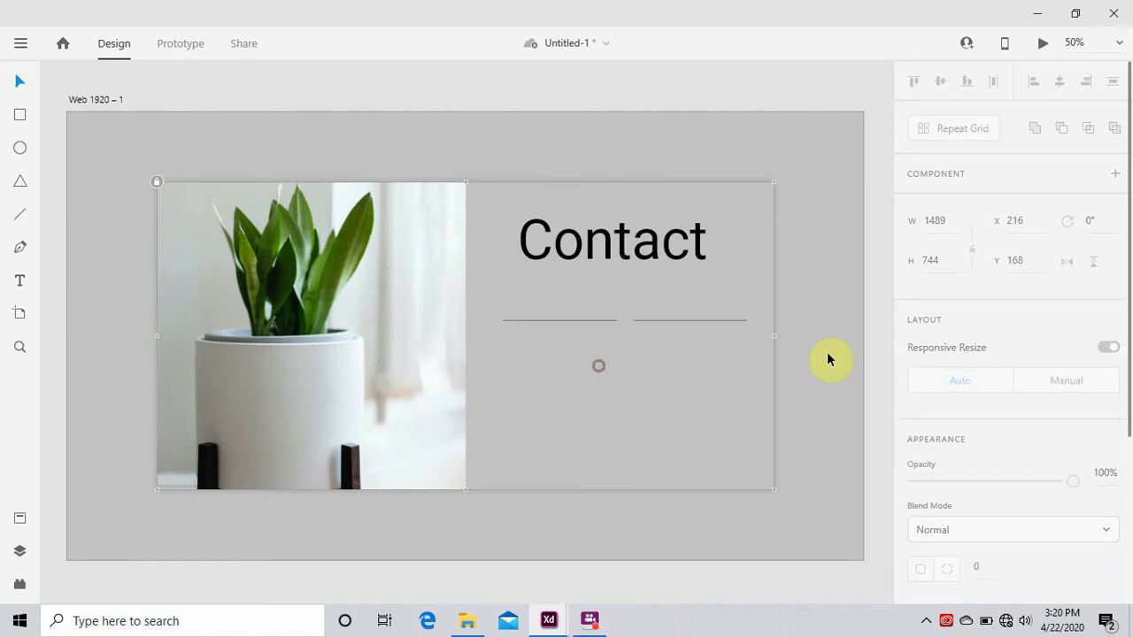
Add a "First name" label at text size 40 just above the left line.
{"action": "left_click", "coordinate": [21, 280]}
{"action": "left_click", "coordinate": [508, 301]}
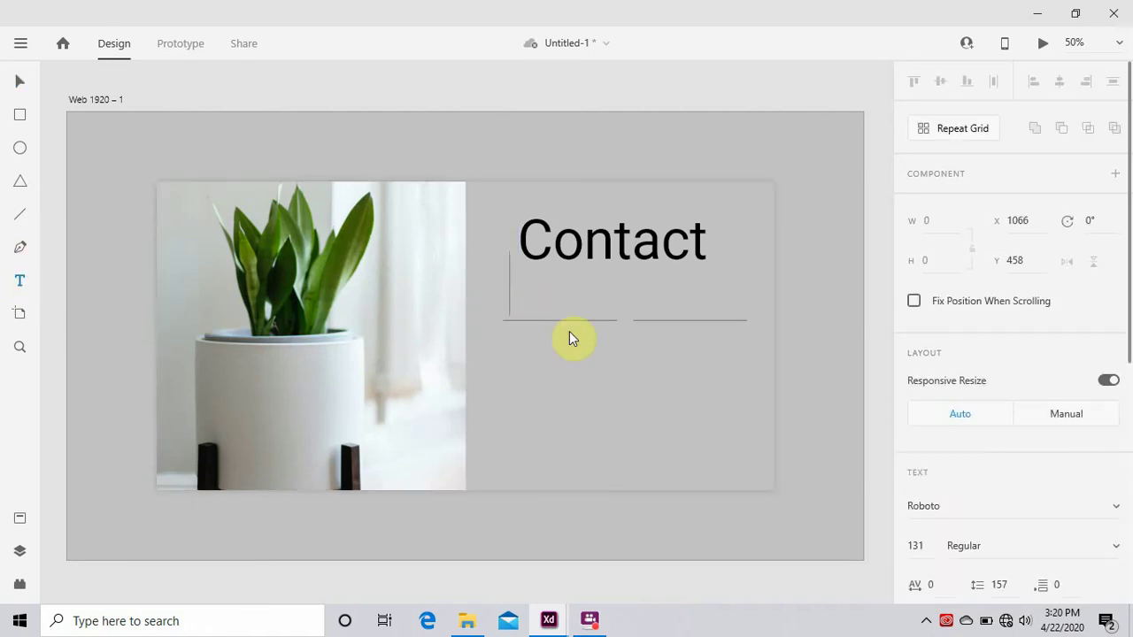
{"action": "type", "text": "First"}
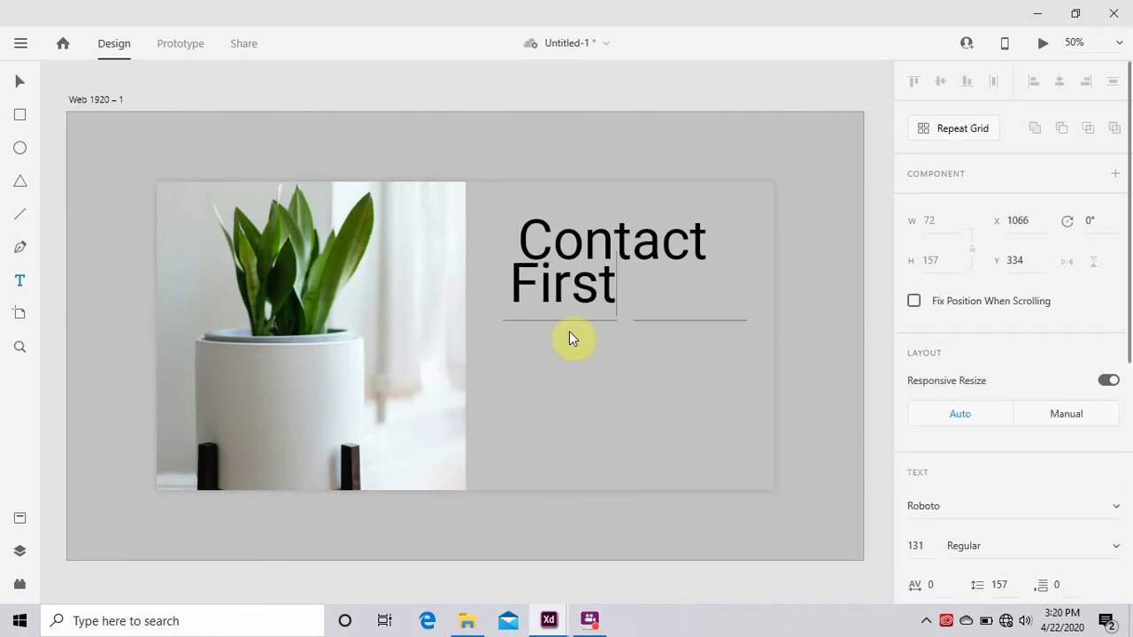
{"action": "type", "text": " name"}
{"action": "key", "text": "Escape"}
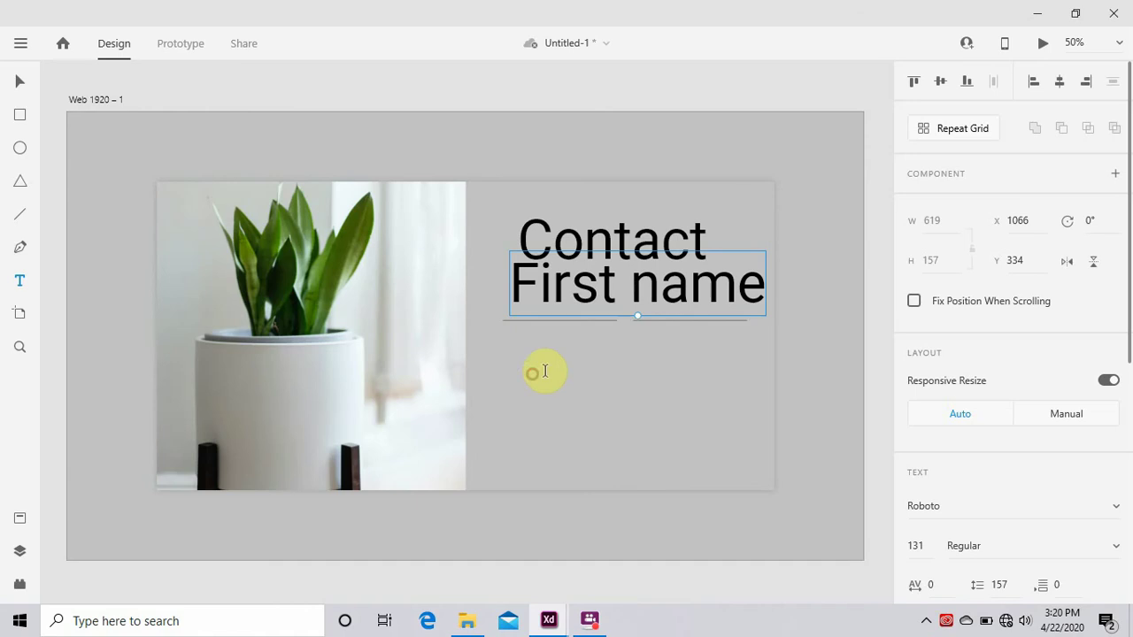
{"action": "left_click_drag", "start_coordinate": [635, 316], "coordinate": [551, 308]}
Change the First name label's fill to dark grey #585858.
{"action": "scroll", "coordinate": [969, 397], "scroll_direction": "down", "scroll_amount": 5}
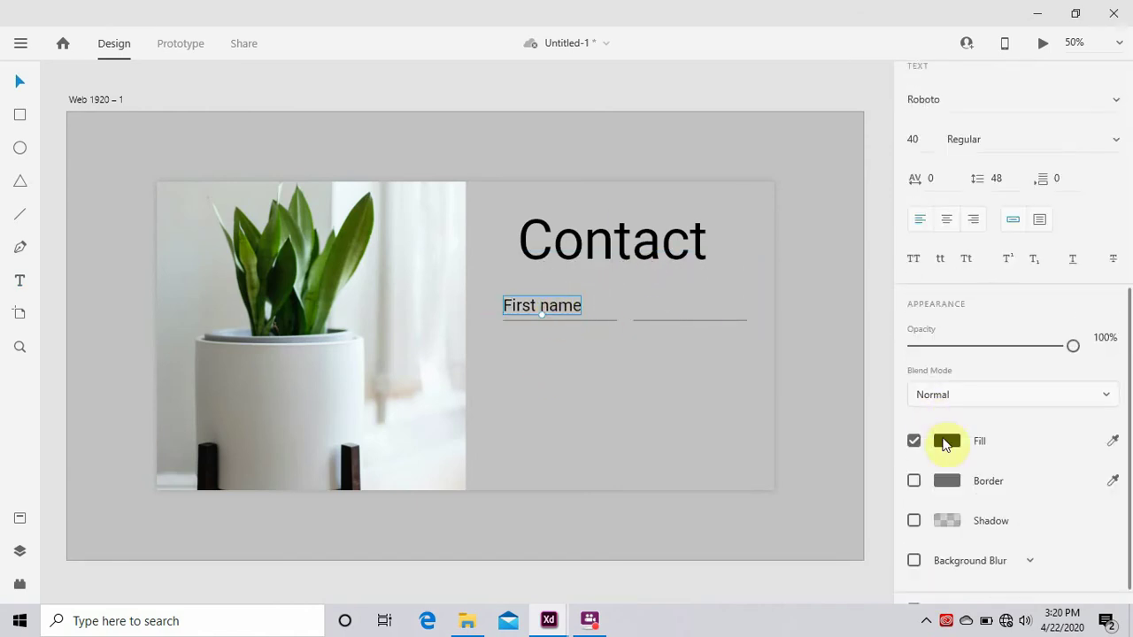
{"action": "left_click", "coordinate": [946, 440]}
{"action": "left_click_drag", "start_coordinate": [703, 436], "coordinate": [683, 434]}
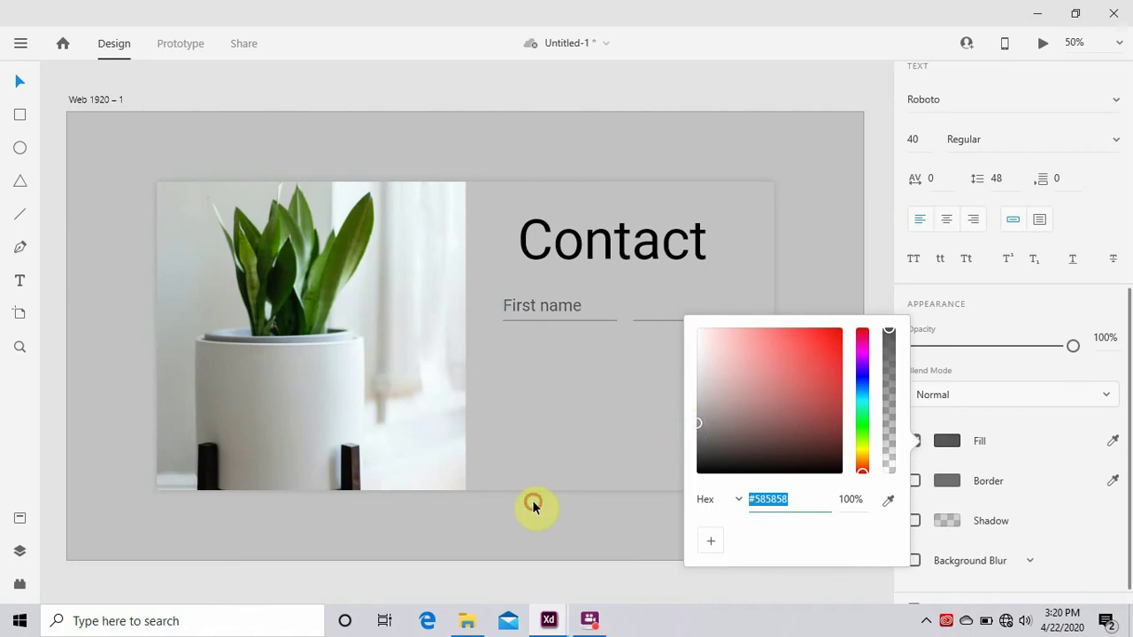
Duplicate the First name label above the right line and change the copy's text to "Last name".
{"action": "left_click", "coordinate": [554, 306]}
{"action": "left_click_drag", "start_coordinate": [555, 306], "coordinate": [685, 307]}
{"action": "double_click", "coordinate": [685, 306]}
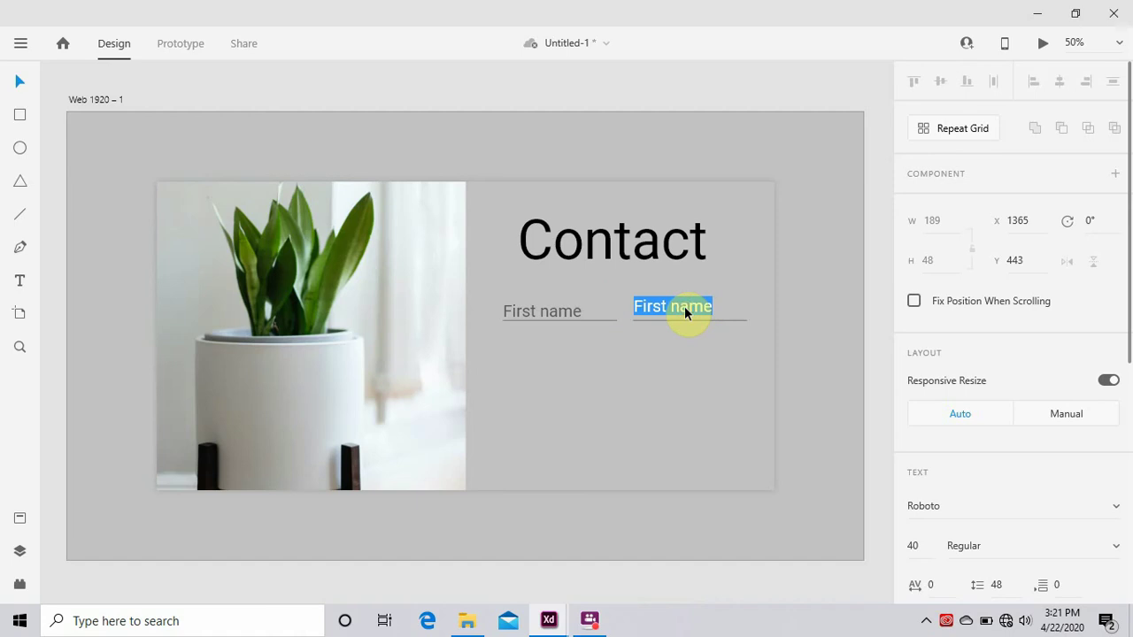
{"action": "left_click", "coordinate": [681, 309]}
{"action": "key", "text": "ctrl+a"}
{"action": "key", "text": "BackSpace"}
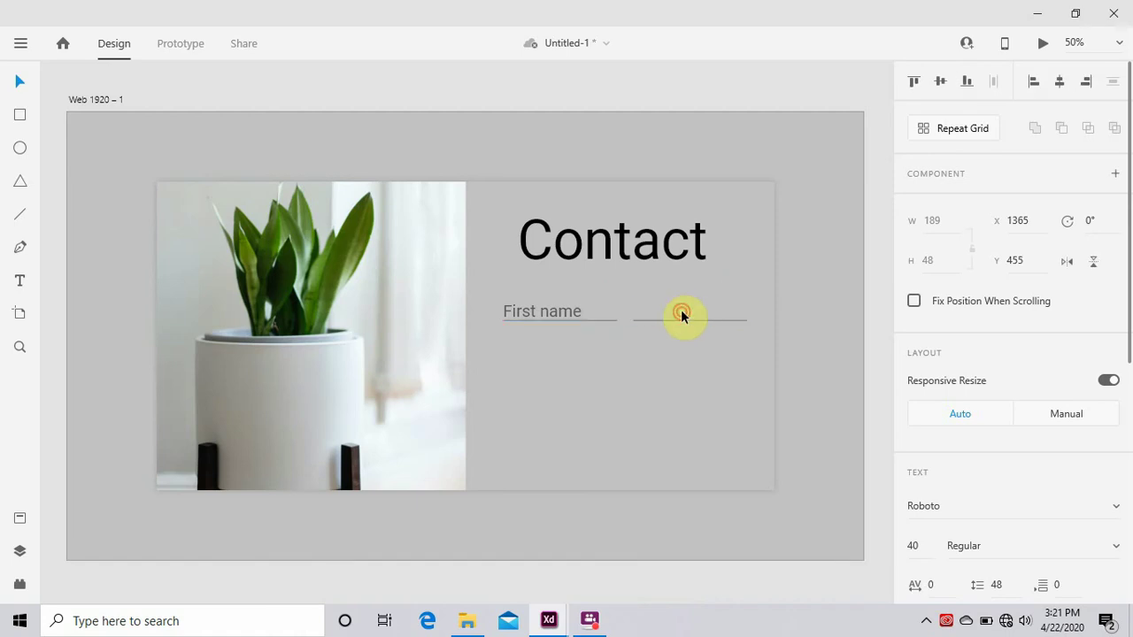
{"action": "type", "text": "Last name"}
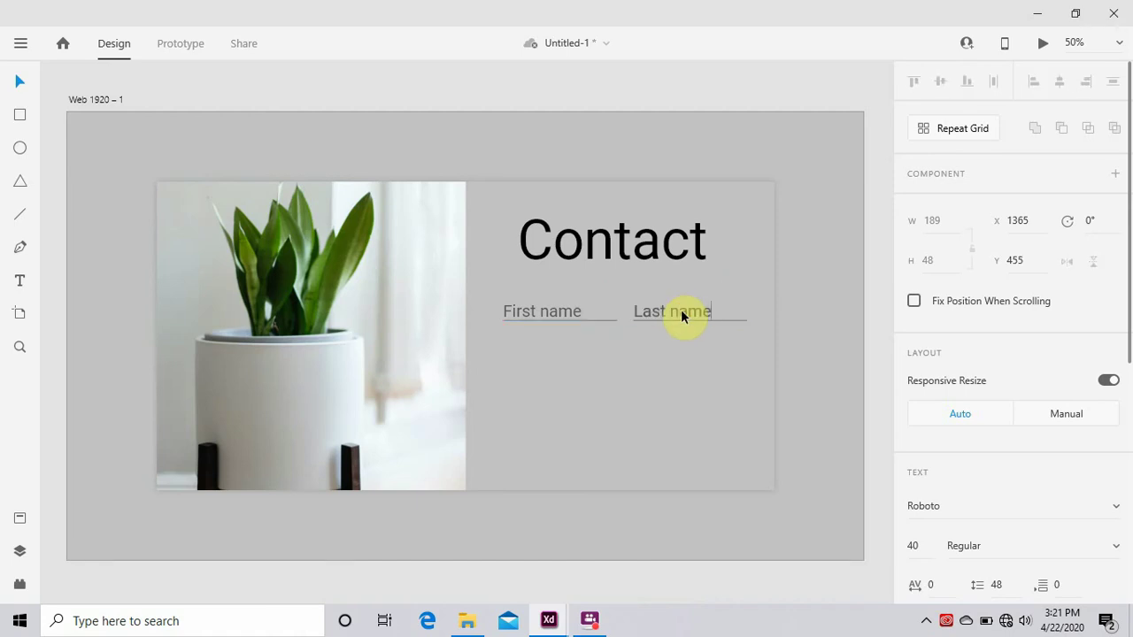
{"action": "key", "text": "Escape"}
Select both name labels and reduce their text size to 31.
{"action": "left_click", "coordinate": [575, 311], "text": "shift"}
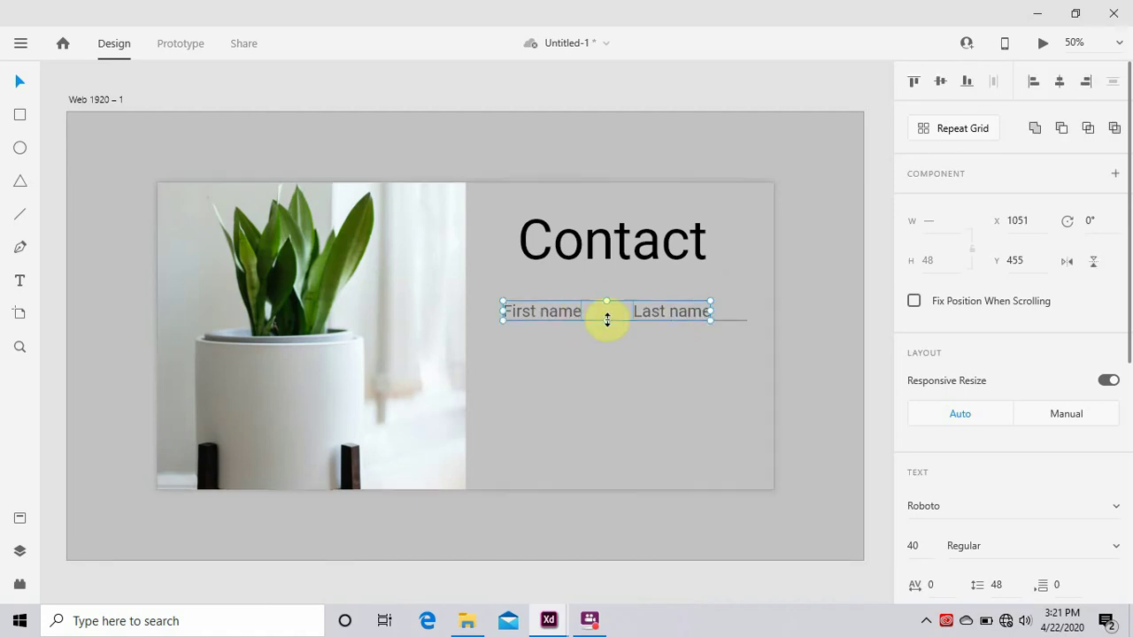
{"action": "left_click_drag", "start_coordinate": [606, 320], "coordinate": [607, 316]}
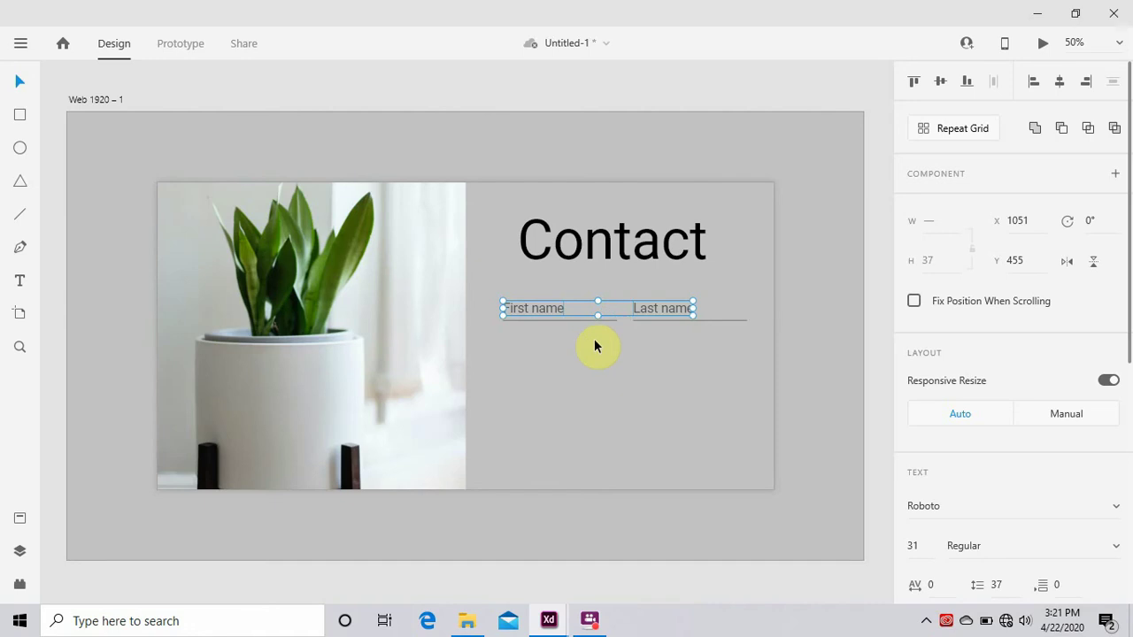
{"action": "left_click", "coordinate": [584, 324]}
{"action": "left_click", "coordinate": [579, 378]}
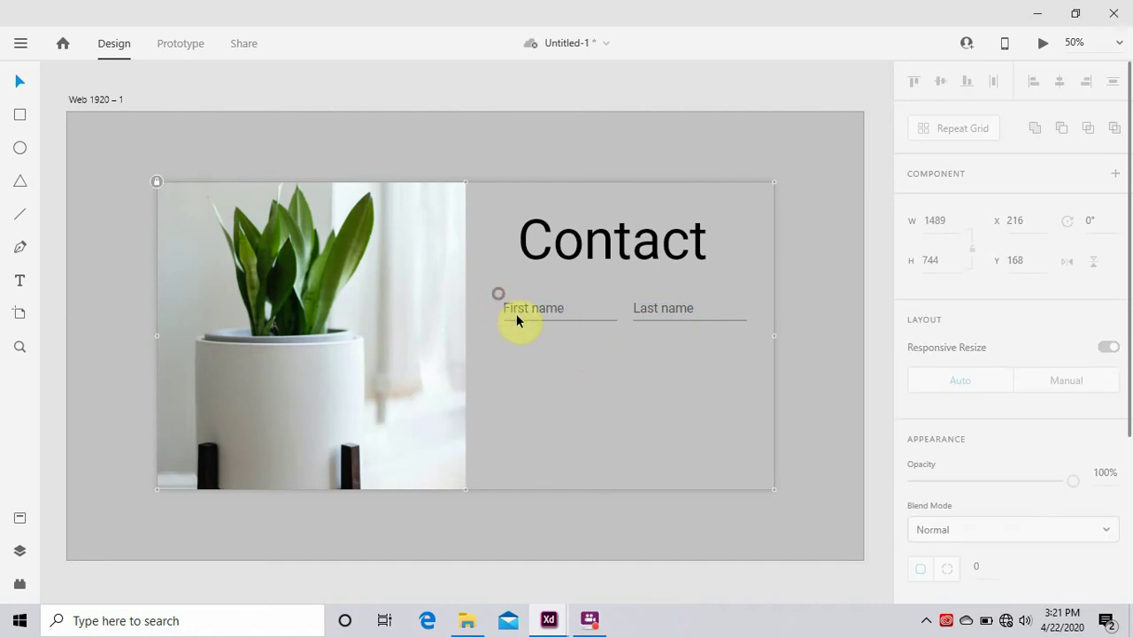
Duplicate the First name label and its underline below the first row, and extend the copied line to about 589 wide across both columns.
{"action": "left_click", "coordinate": [522, 327]}
{"action": "left_click_drag", "start_coordinate": [521, 326], "coordinate": [525, 359]}
{"action": "left_click", "coordinate": [592, 386]}
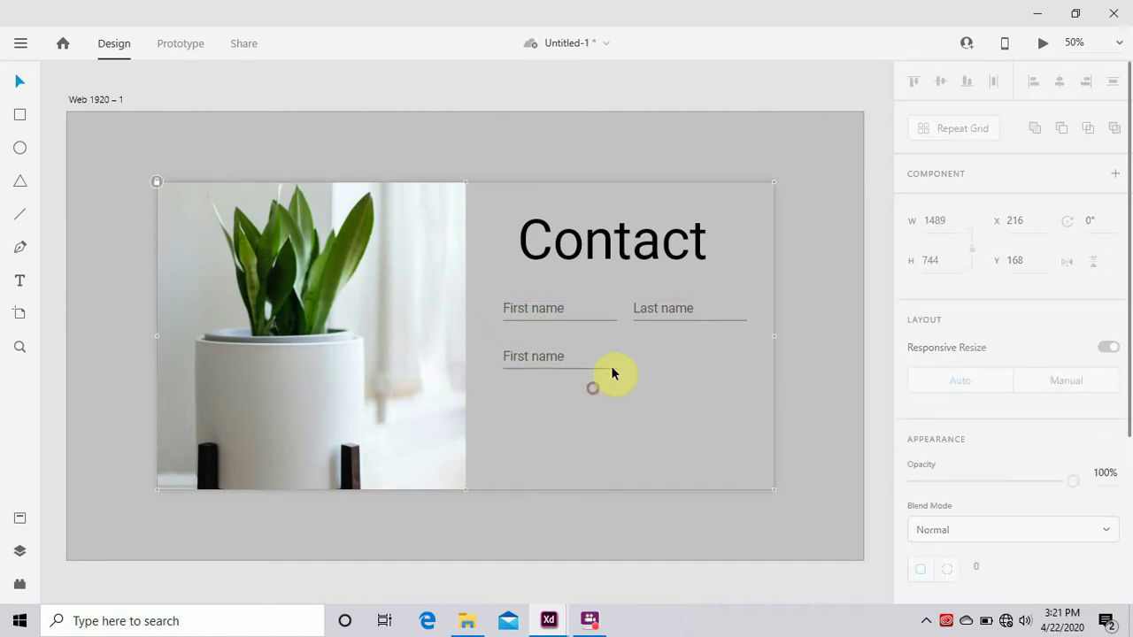
{"action": "left_click", "coordinate": [619, 369]}
{"action": "left_click_drag", "start_coordinate": [636, 374], "coordinate": [747, 368]}
Duplicate the long line and its label as another row below, and change the copied label's text to "Message".
{"action": "left_click_drag", "start_coordinate": [670, 367], "coordinate": [677, 417]}
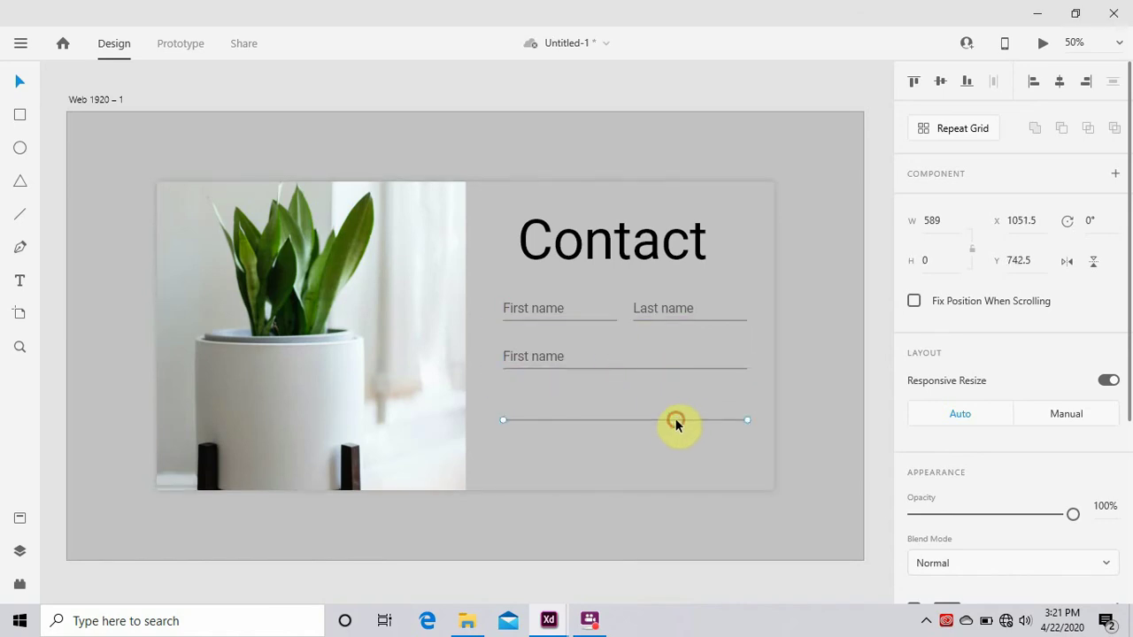
{"action": "left_click", "coordinate": [532, 358]}
{"action": "left_click_drag", "start_coordinate": [532, 357], "coordinate": [531, 405]}
{"action": "double_click", "coordinate": [533, 404]}
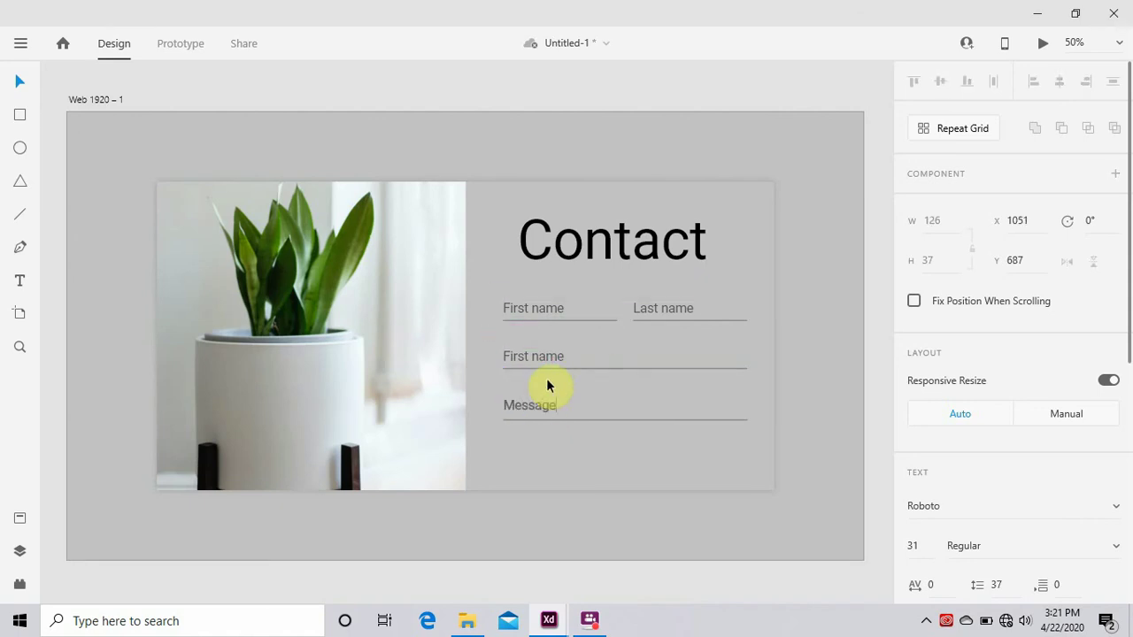
{"action": "left_click", "coordinate": [555, 466]}
{"action": "key", "text": "Escape"}
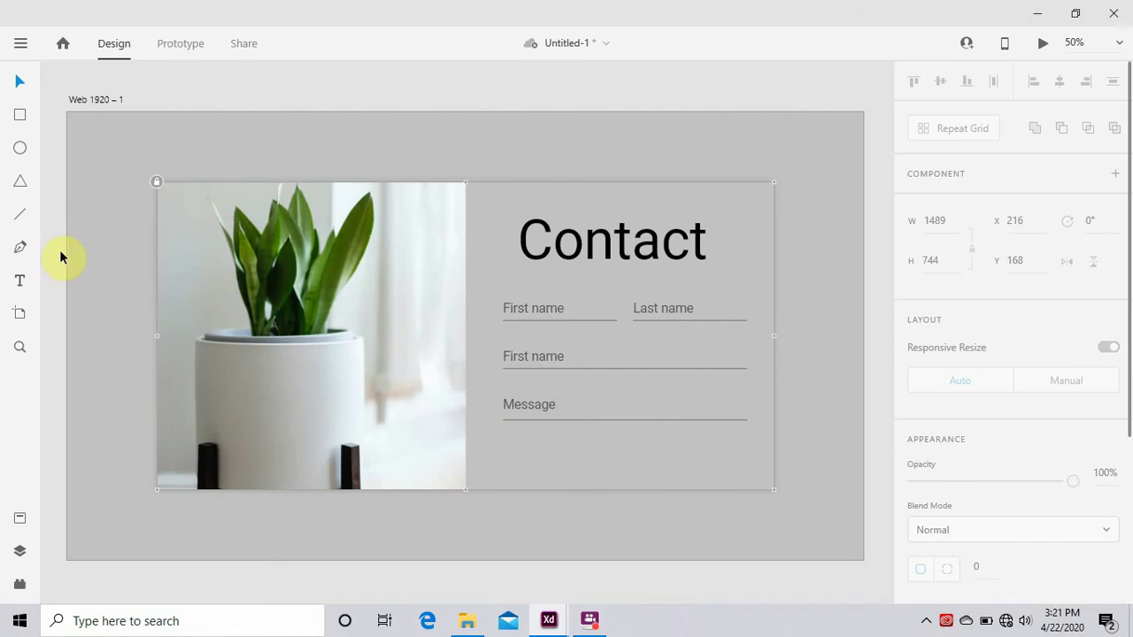
Draw a button rectangle below the Message line, size it to about 322 by 92, and fully round its corners to 46.
{"action": "left_click", "coordinate": [20, 118]}
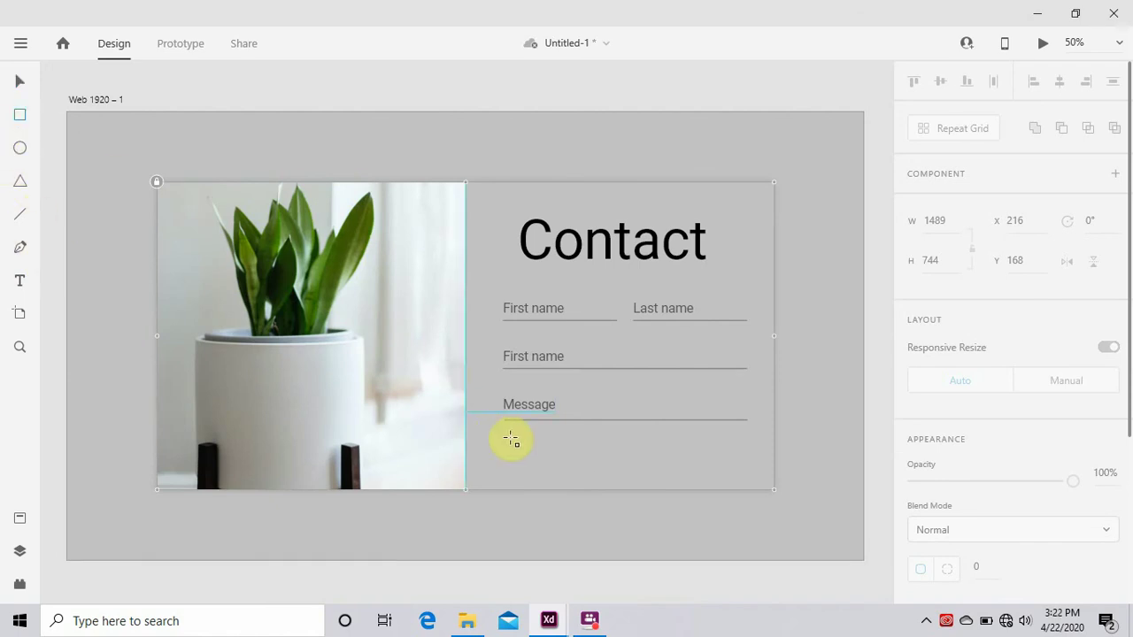
{"action": "left_click_drag", "start_coordinate": [547, 445], "coordinate": [701, 483]}
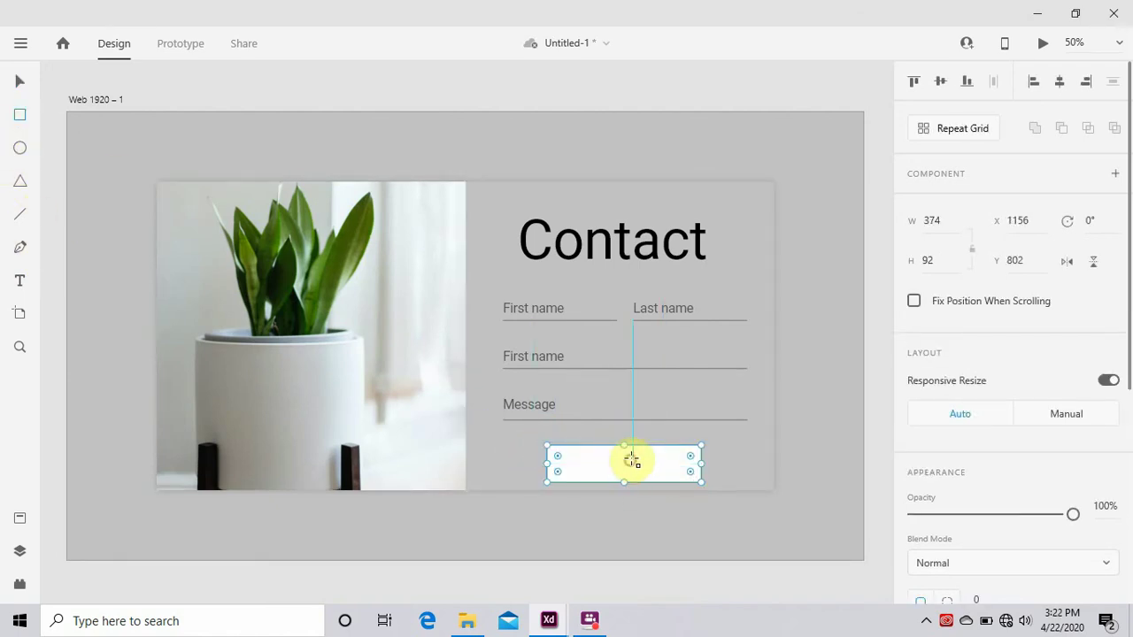
{"action": "left_click_drag", "start_coordinate": [631, 460], "coordinate": [636, 448]}
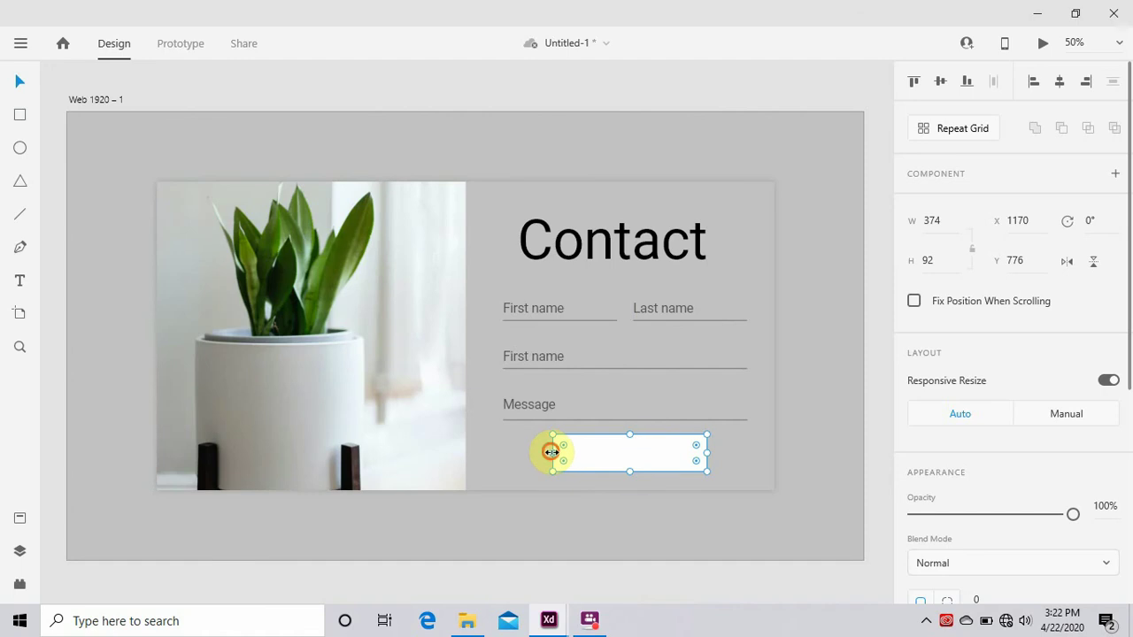
{"action": "left_click_drag", "start_coordinate": [552, 454], "coordinate": [594, 458]}
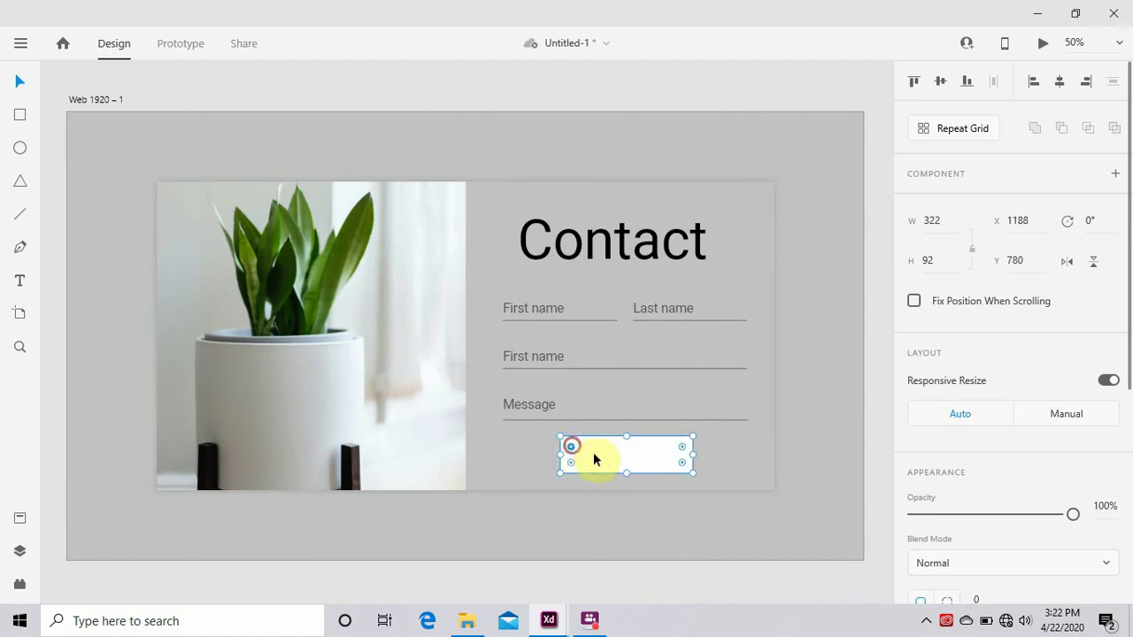
Give the rounded button a black fill without a border and reduce its height slightly.
{"action": "scroll", "coordinate": [929, 450], "scroll_direction": "down", "scroll_amount": 5}
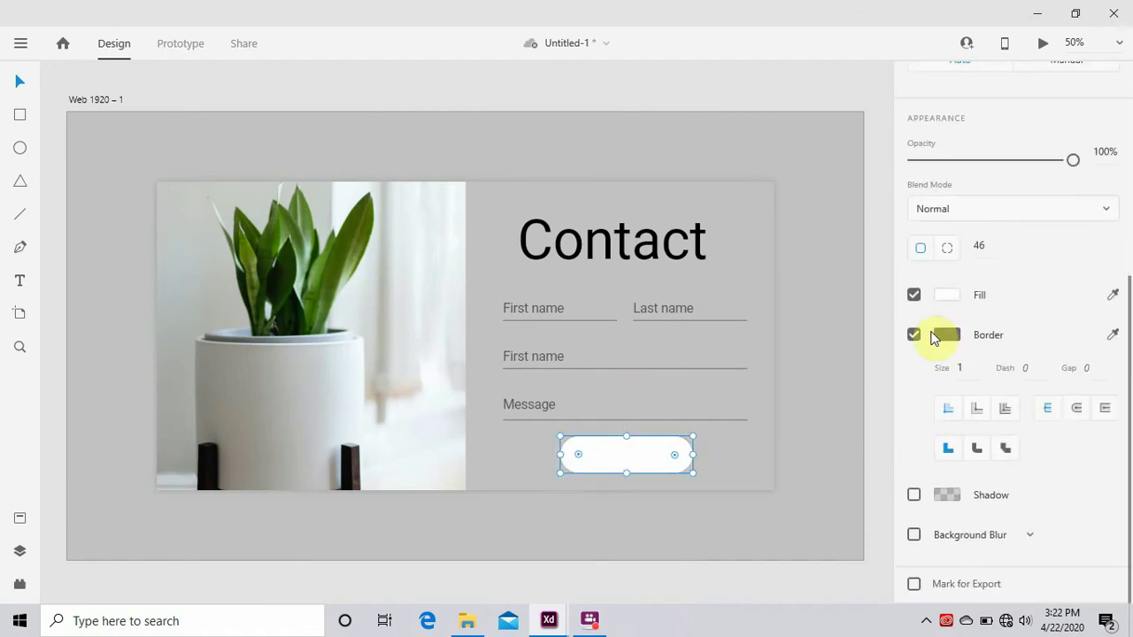
{"action": "left_click", "coordinate": [915, 333]}
{"action": "left_click", "coordinate": [941, 414]}
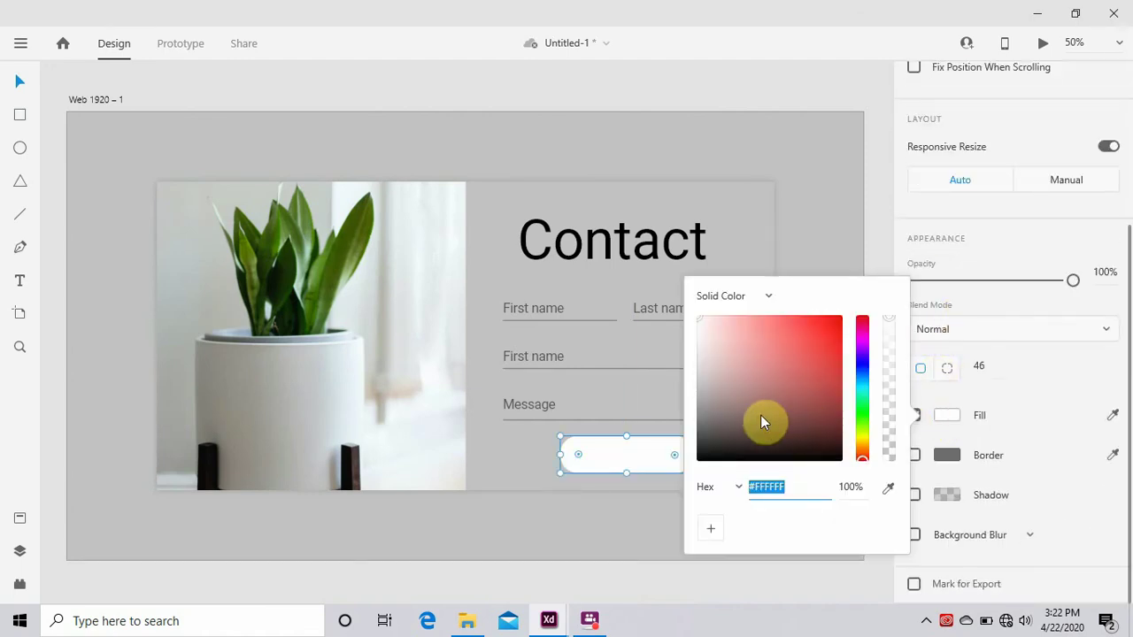
{"action": "left_click_drag", "start_coordinate": [764, 423], "coordinate": [663, 481]}
{"action": "left_click", "coordinate": [505, 455]}
{"action": "left_click", "coordinate": [618, 449]}
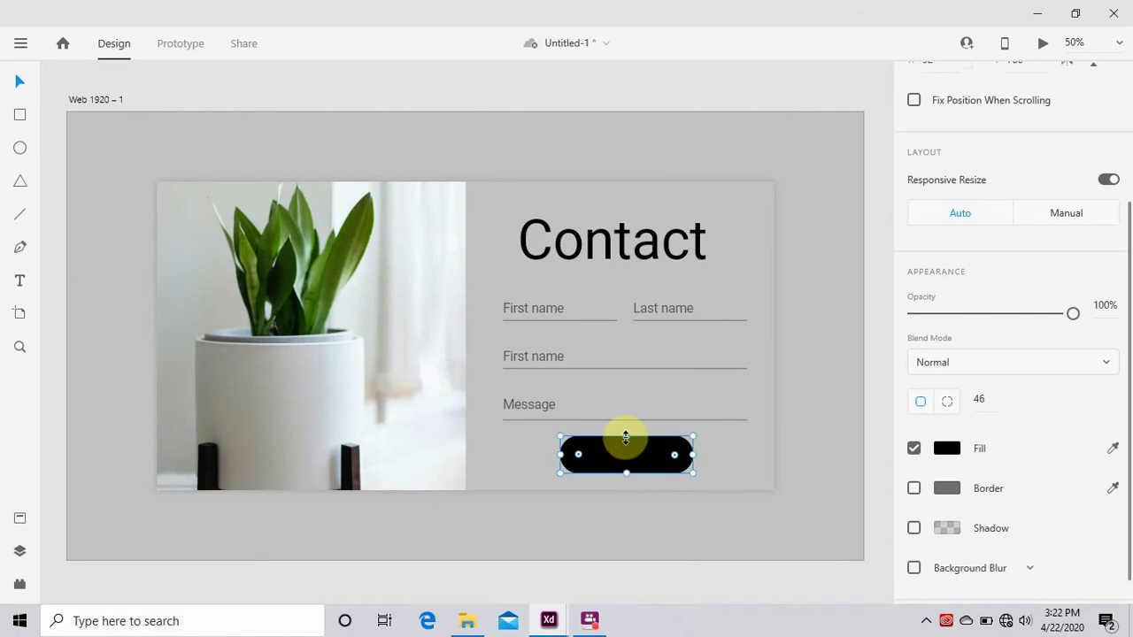
{"action": "left_click_drag", "start_coordinate": [625, 448], "coordinate": [626, 456]}
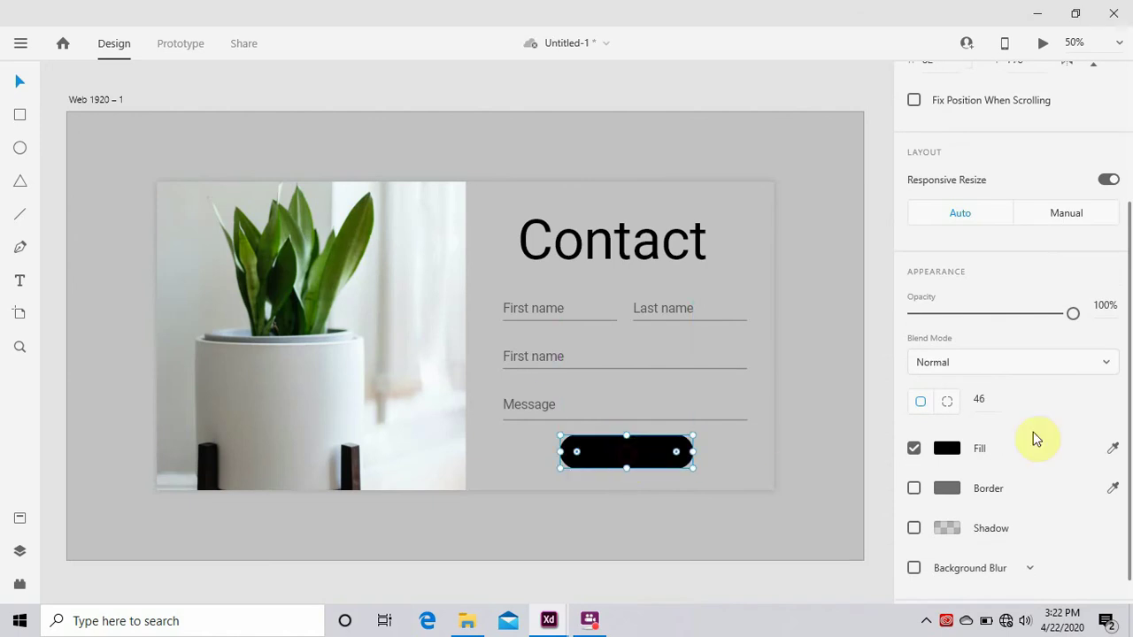
Add a black shadow to the button with X 0, Y 0, blur 19 and about 70% opacity.
{"action": "scroll", "coordinate": [1027, 438], "scroll_direction": "down", "scroll_amount": 1}
{"action": "left_click", "coordinate": [916, 495]}
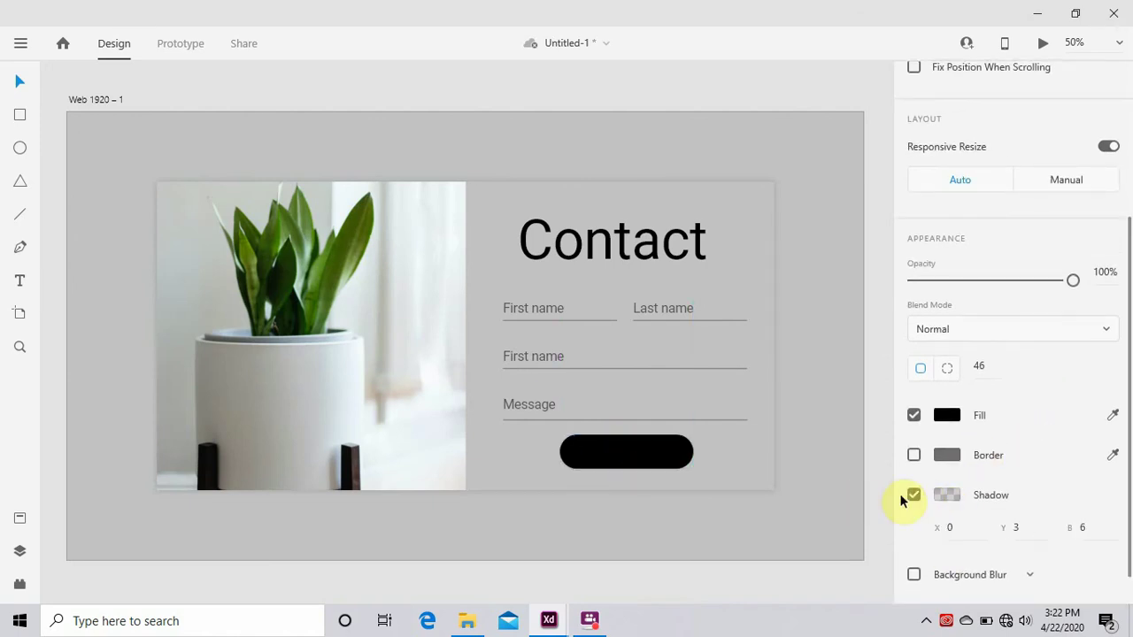
{"action": "left_click", "coordinate": [1020, 528]}
{"action": "left_click", "coordinate": [1084, 529]}
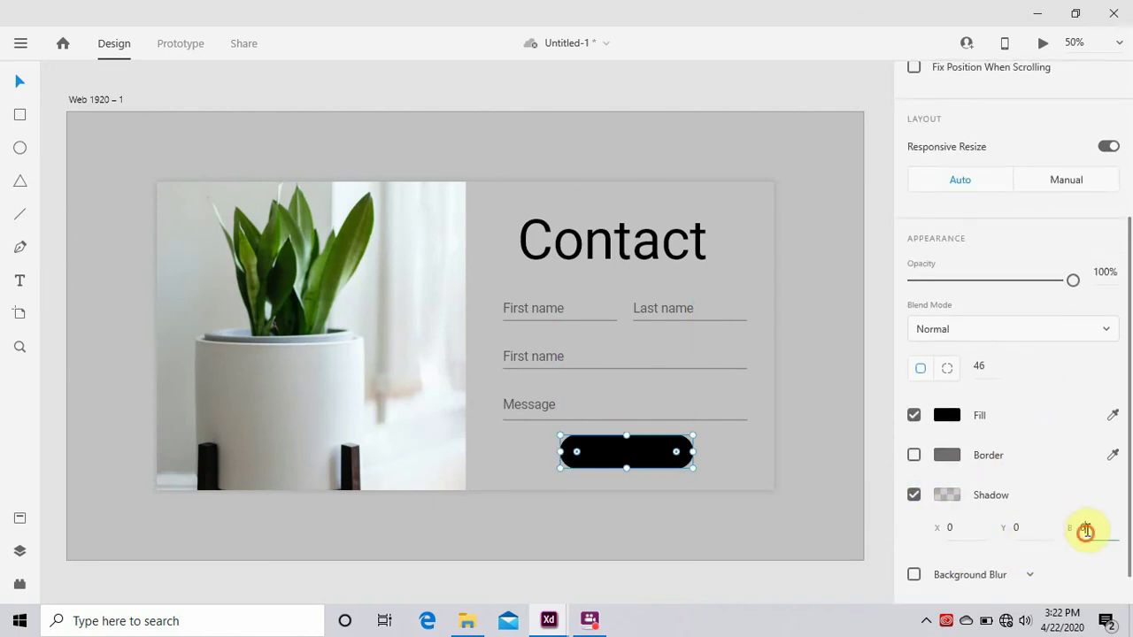
{"action": "type", "text": "17"}
{"action": "left_click", "coordinate": [946, 495]}
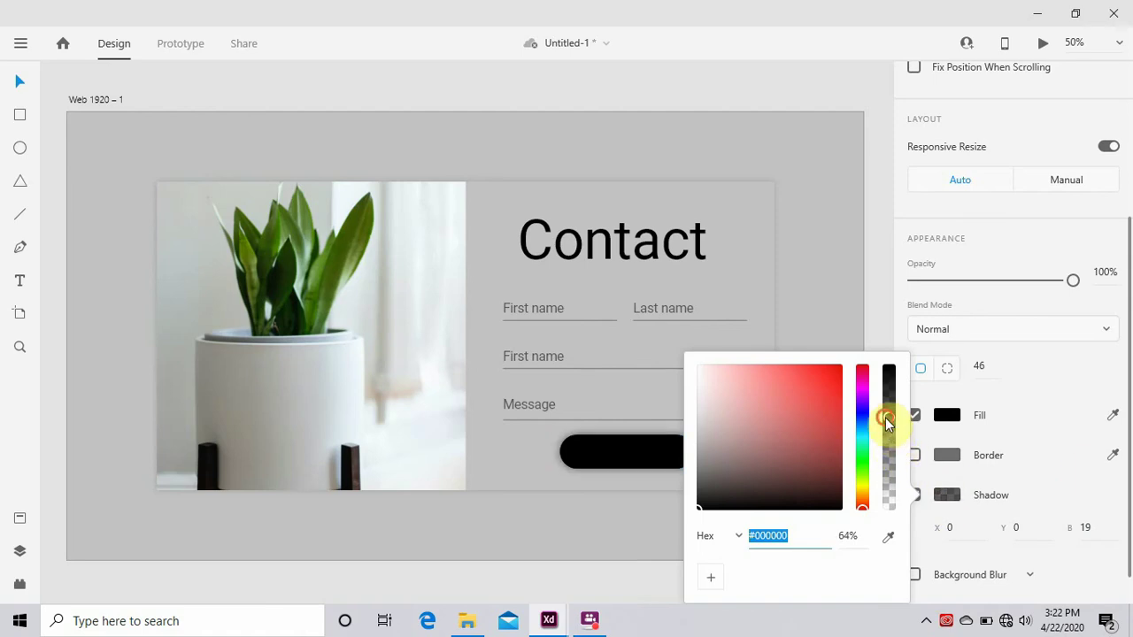
{"action": "left_click_drag", "start_coordinate": [887, 425], "coordinate": [891, 403]}
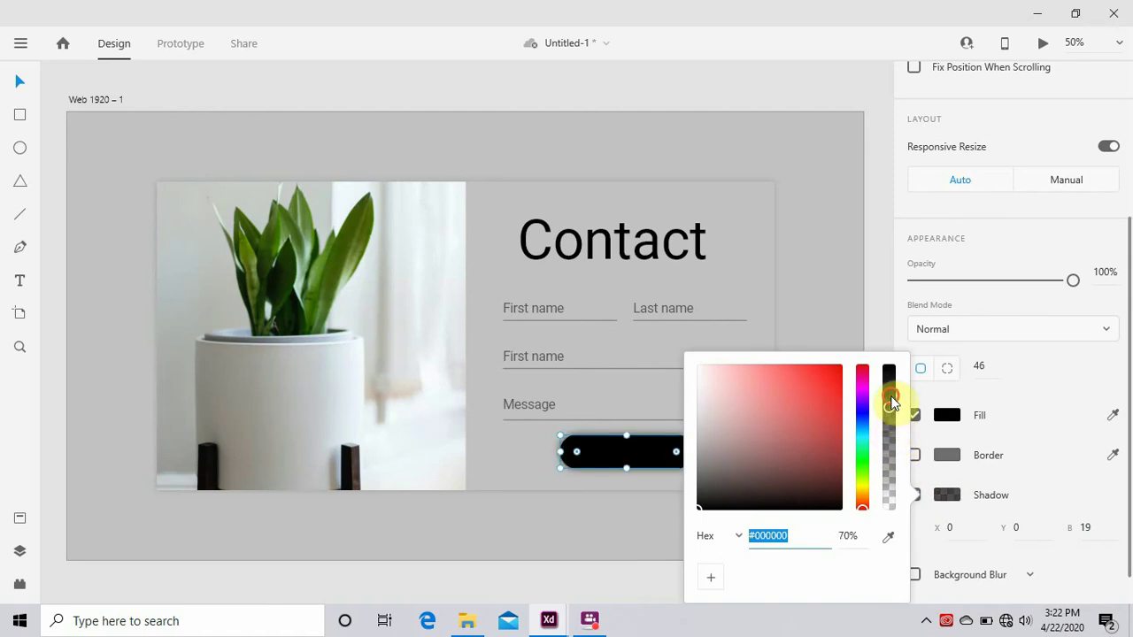
{"action": "left_click", "coordinate": [540, 515]}
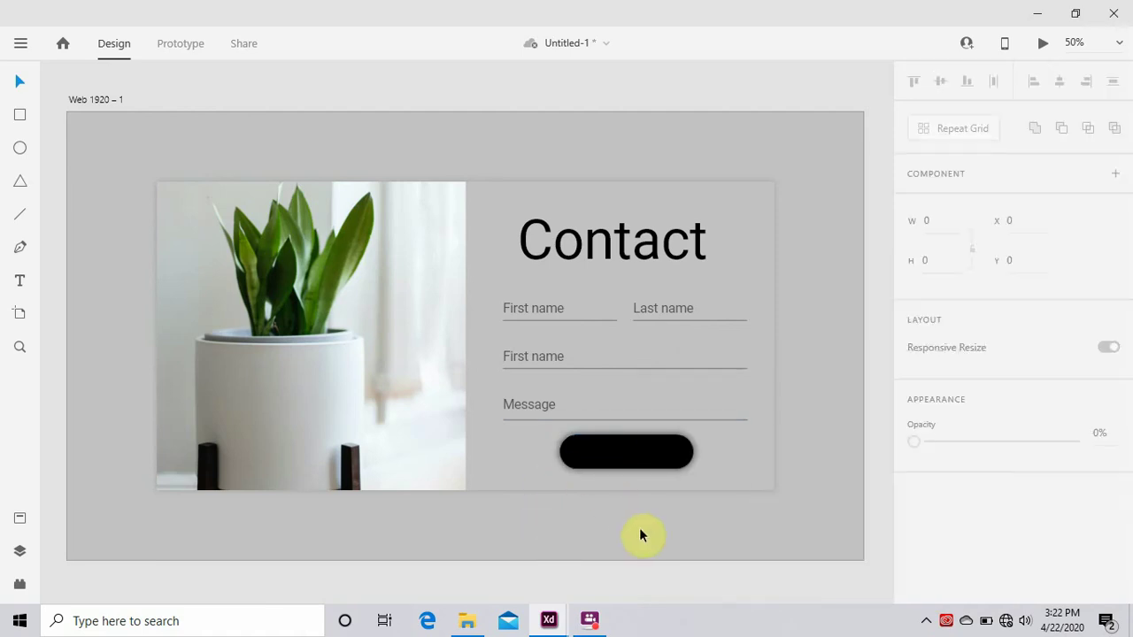
Shift the black button slightly left and down to align it under the form fields.
{"action": "left_click", "coordinate": [626, 459]}
{"action": "left_click_drag", "start_coordinate": [626, 459], "coordinate": [617, 461]}
{"action": "left_click", "coordinate": [747, 464]}
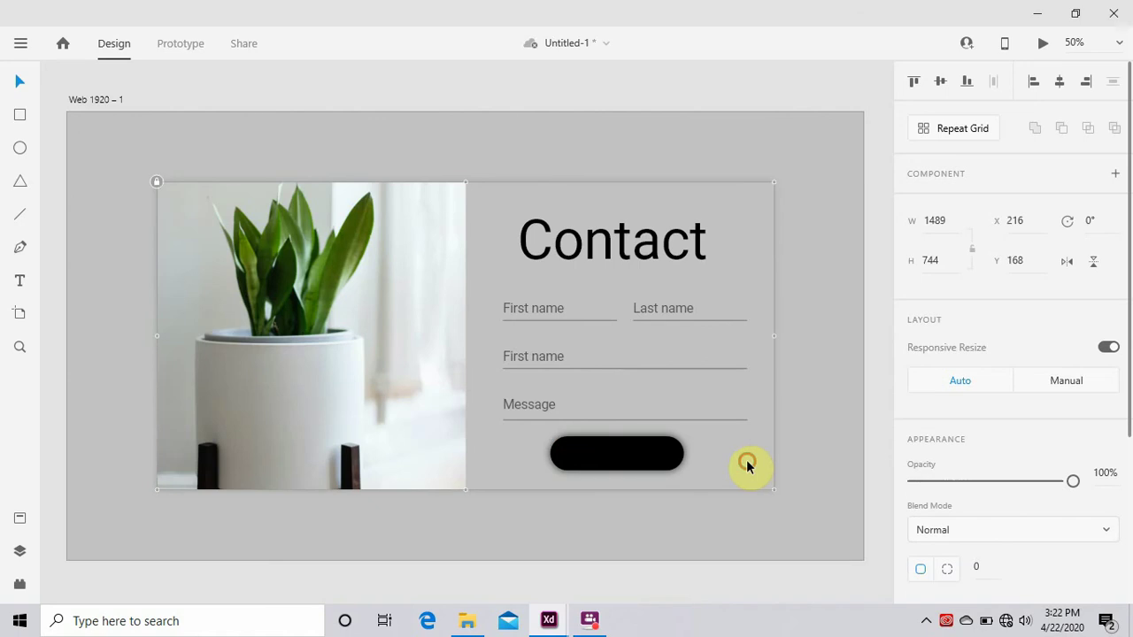
Add a "Submit" text label on the black button and reduce its text size to 33.
{"action": "left_click", "coordinate": [22, 173]}
{"action": "left_click", "coordinate": [20, 280]}
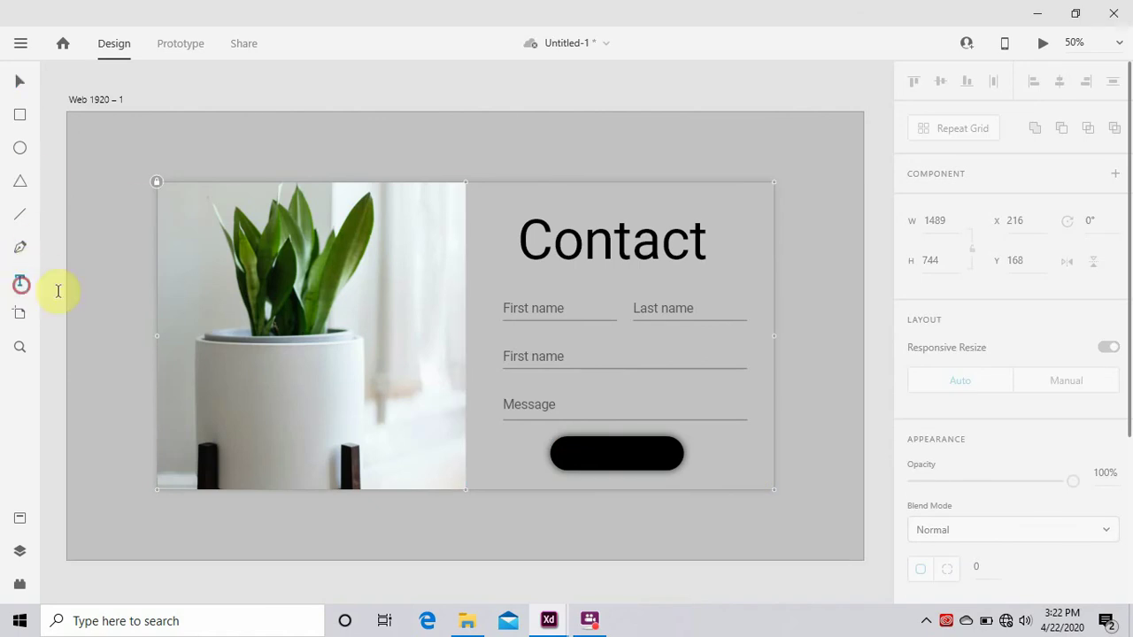
{"action": "left_click", "coordinate": [593, 452]}
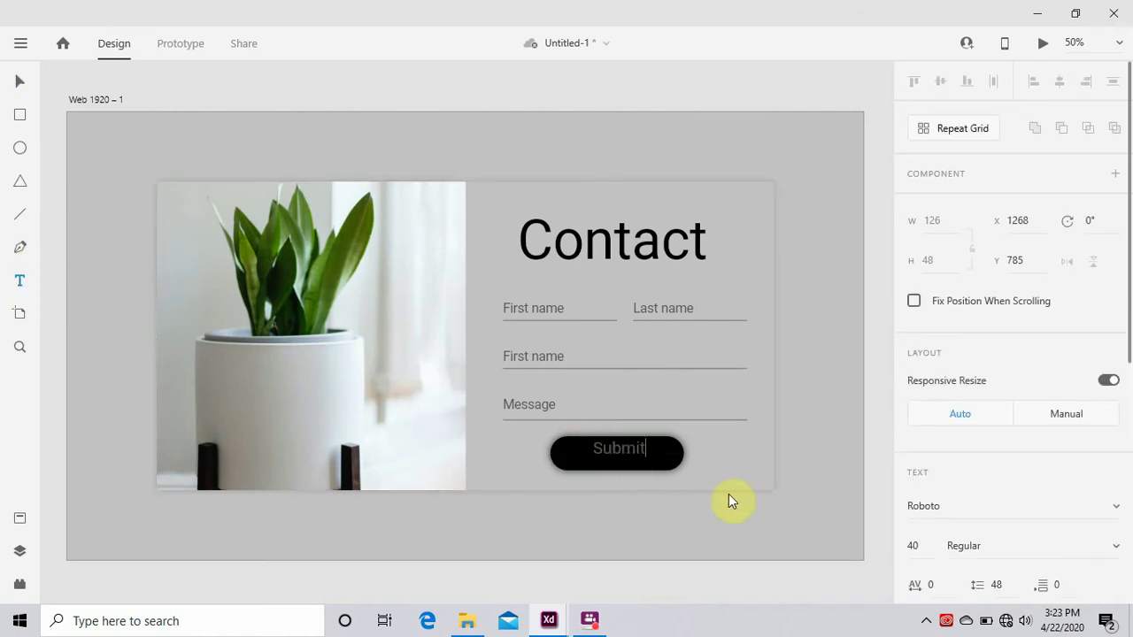
{"action": "key", "text": "Escape"}
{"action": "left_click_drag", "start_coordinate": [619, 460], "coordinate": [620, 462]}
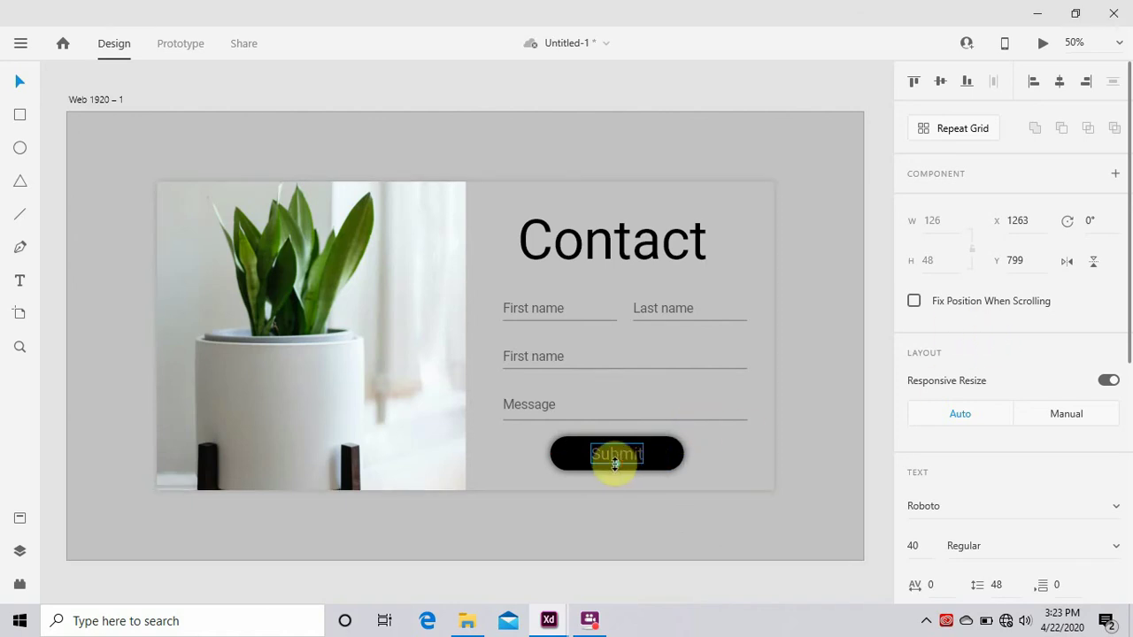
{"action": "left_click_drag", "start_coordinate": [615, 464], "coordinate": [625, 458]}
Change the Submit label's fill to white #FFFFFF and centre the label on the button.
{"action": "scroll", "coordinate": [943, 469], "scroll_direction": "down", "scroll_amount": 4}
{"action": "scroll", "coordinate": [945, 471], "scroll_direction": "down", "scroll_amount": 1}
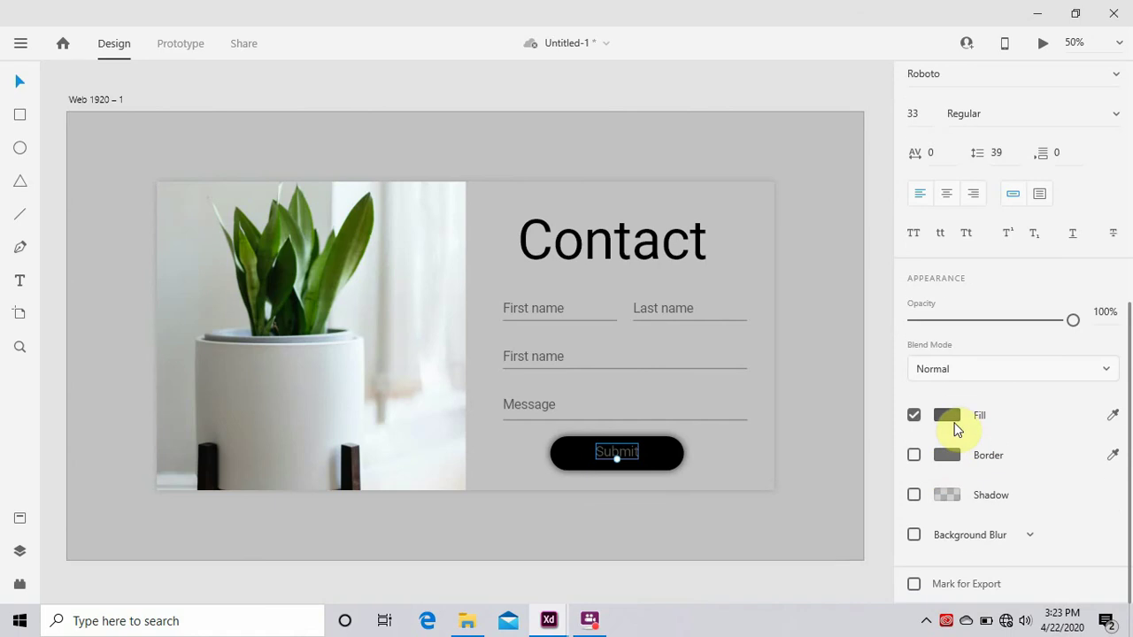
{"action": "left_click", "coordinate": [947, 415]}
{"action": "left_click_drag", "start_coordinate": [779, 390], "coordinate": [619, 279]}
{"action": "left_click", "coordinate": [543, 519]}
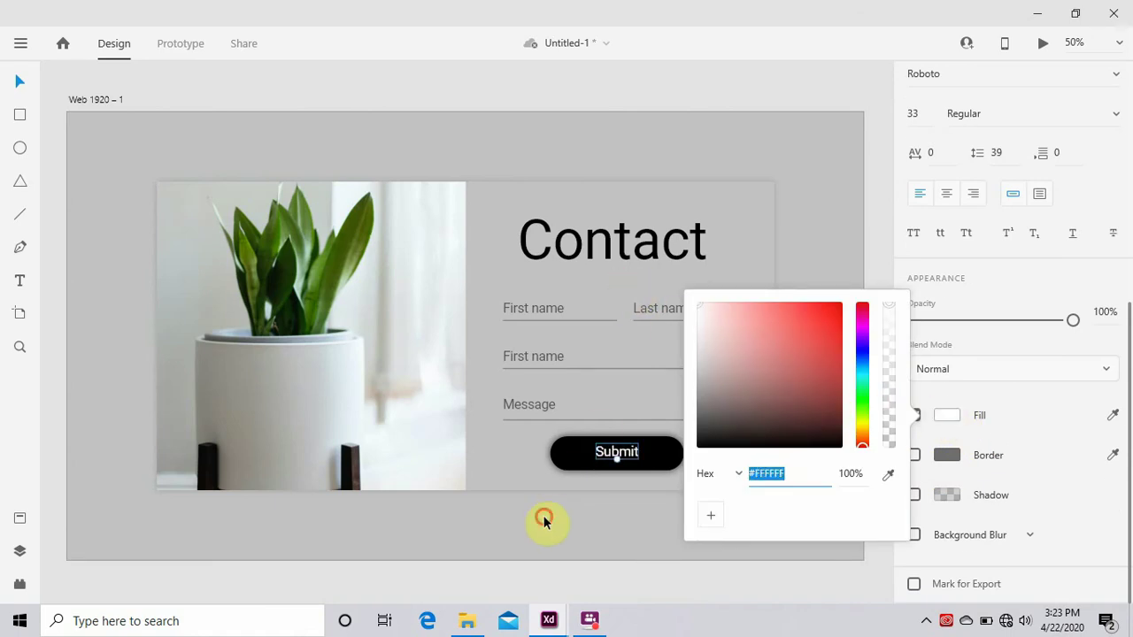
{"action": "left_click_drag", "start_coordinate": [607, 450], "coordinate": [617, 455]}
{"action": "left_click", "coordinate": [647, 516]}
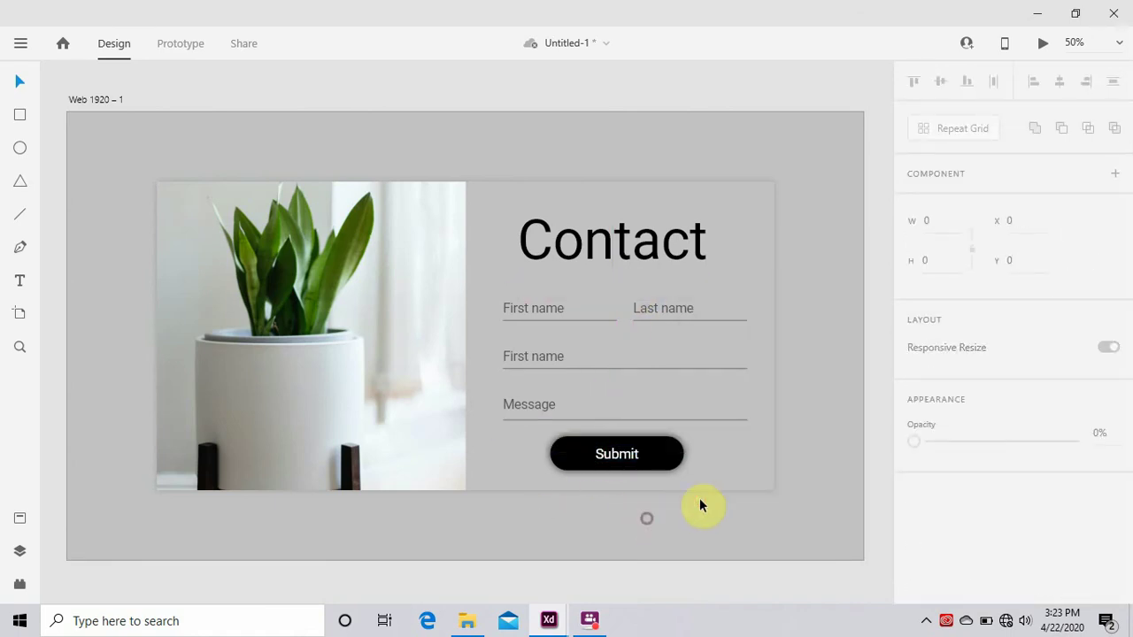